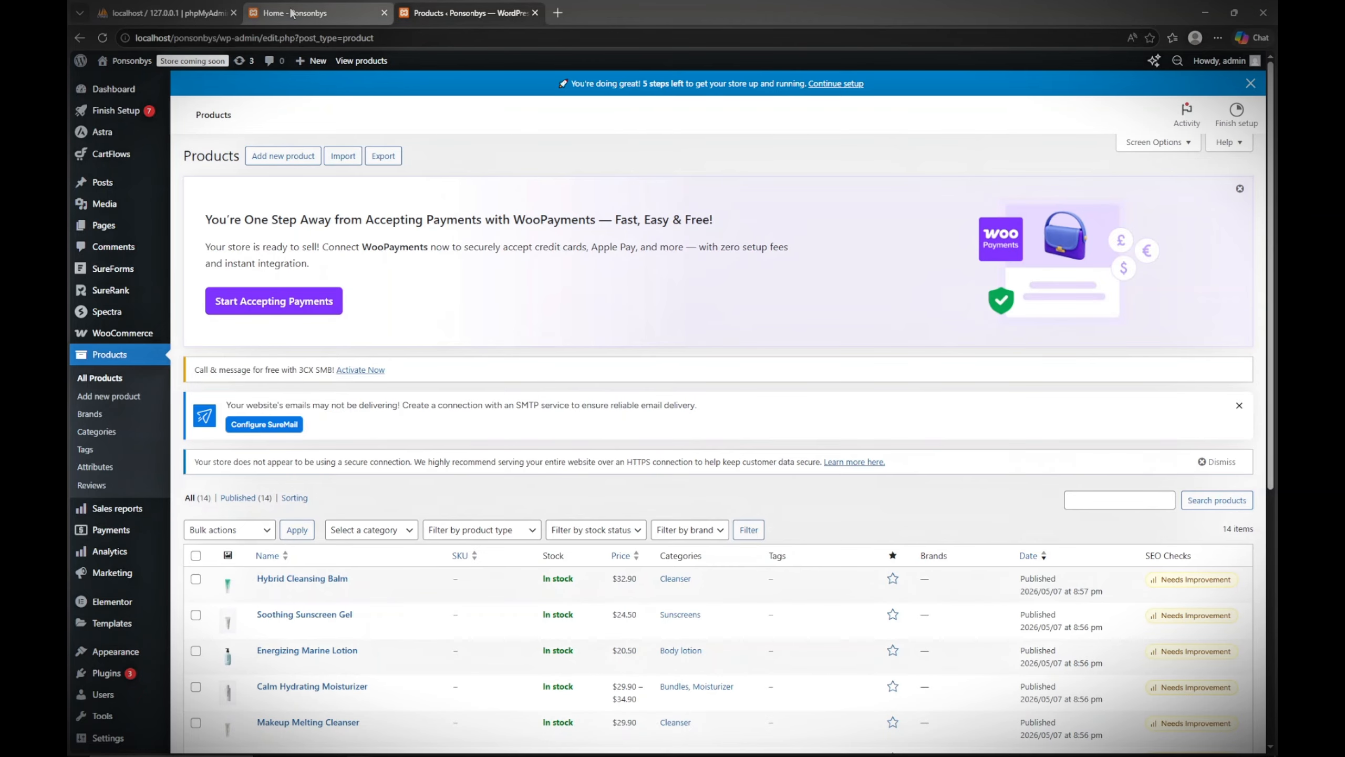
Switch to the storefront and open the Cleanser Concentrate product page from the Shop page
{"action": "left_click", "coordinate": [292, 13]}
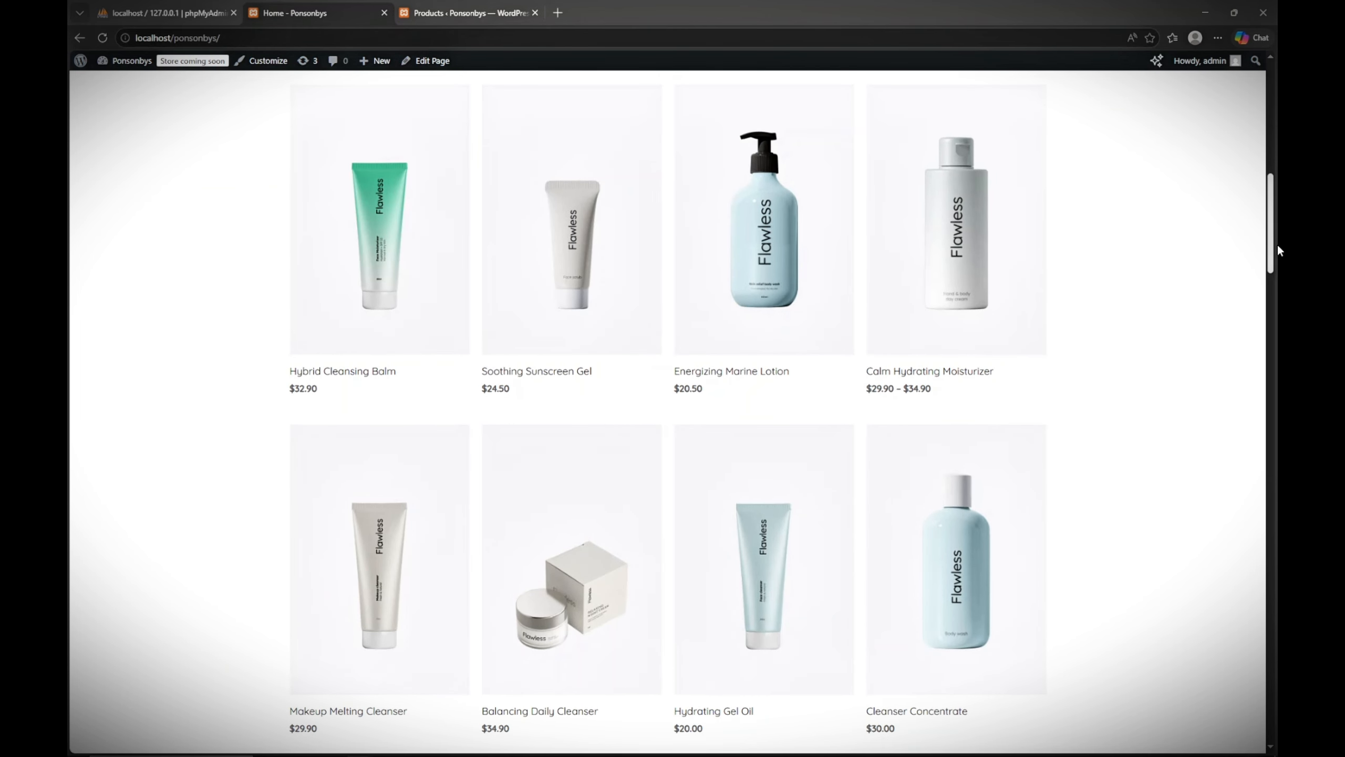
{"action": "left_click_drag", "start_coordinate": [1276, 244], "coordinate": [1258, 135]}
{"action": "left_click", "coordinate": [150, 102]}
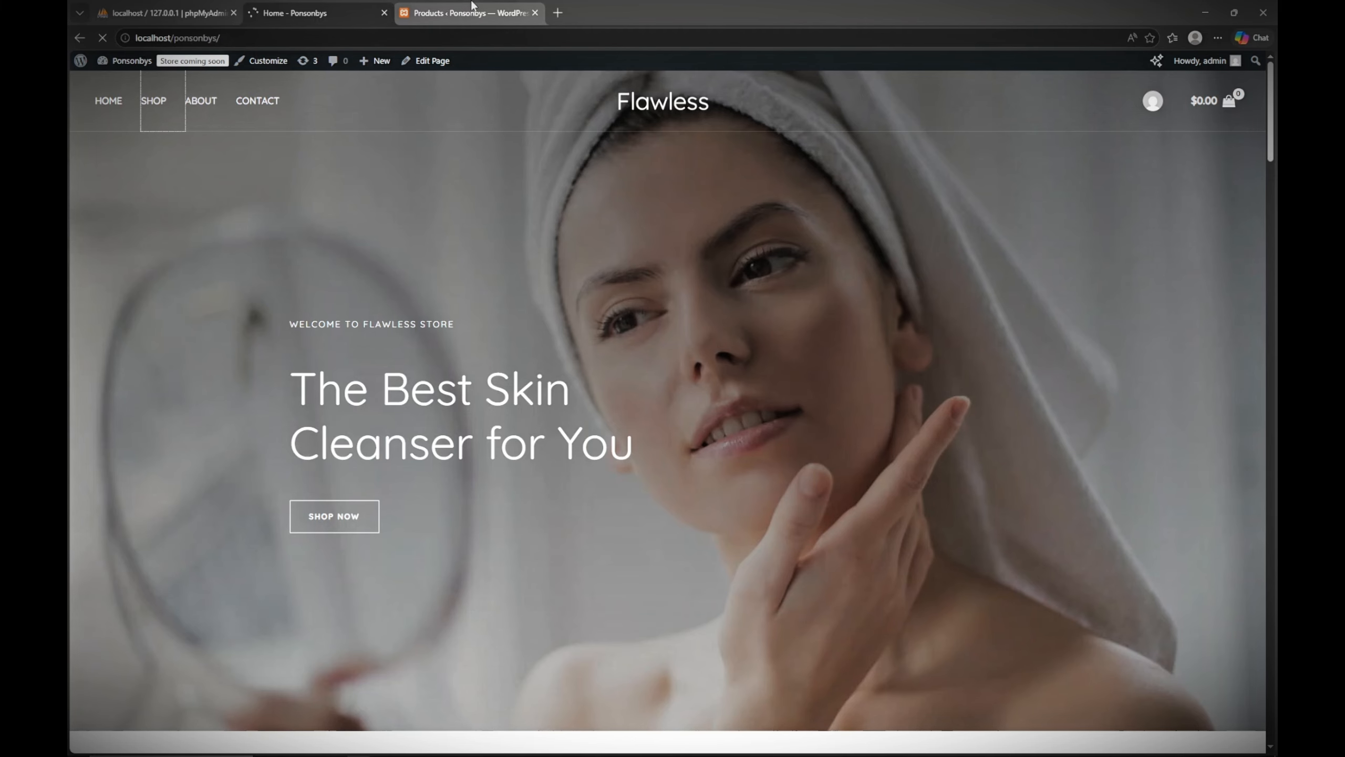
{"action": "mouse_move", "coordinate": [473, 4]}
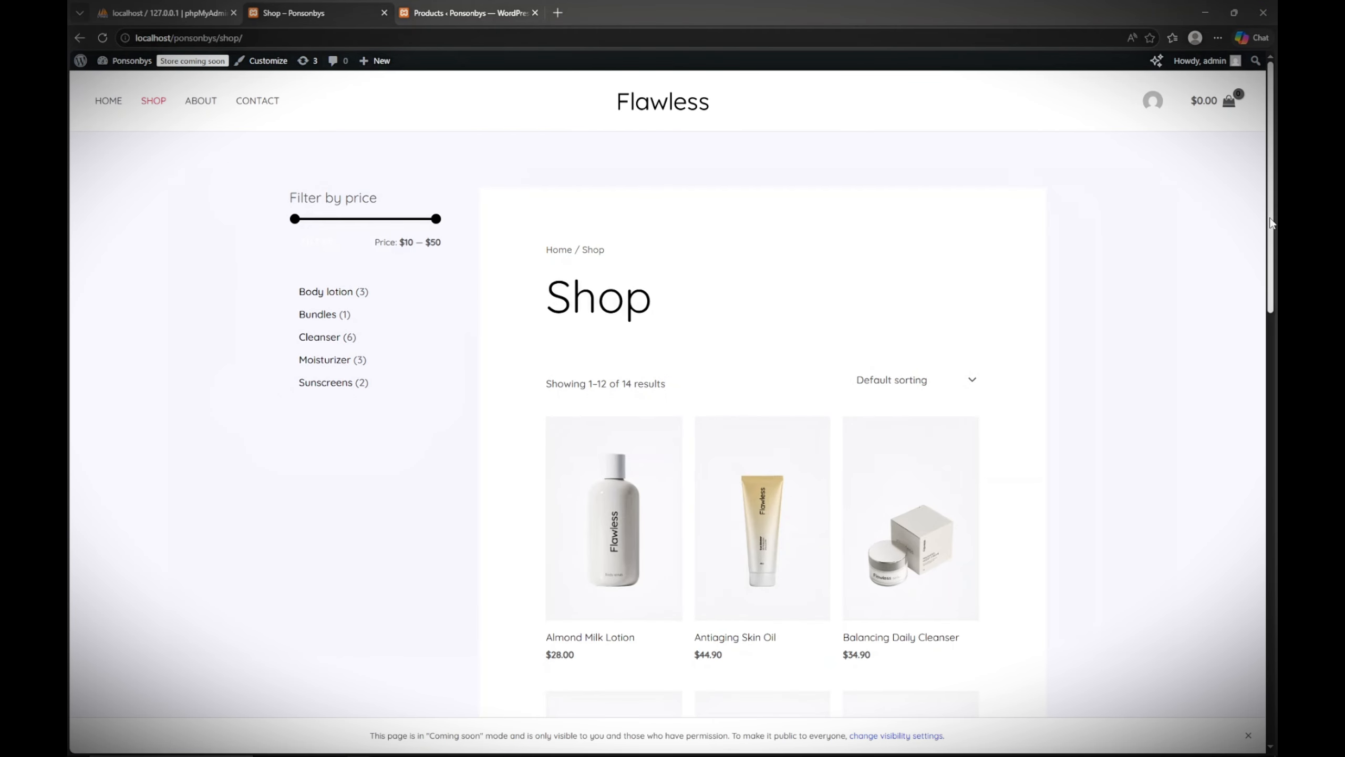
{"action": "left_click_drag", "start_coordinate": [1276, 180], "coordinate": [1276, 272]}
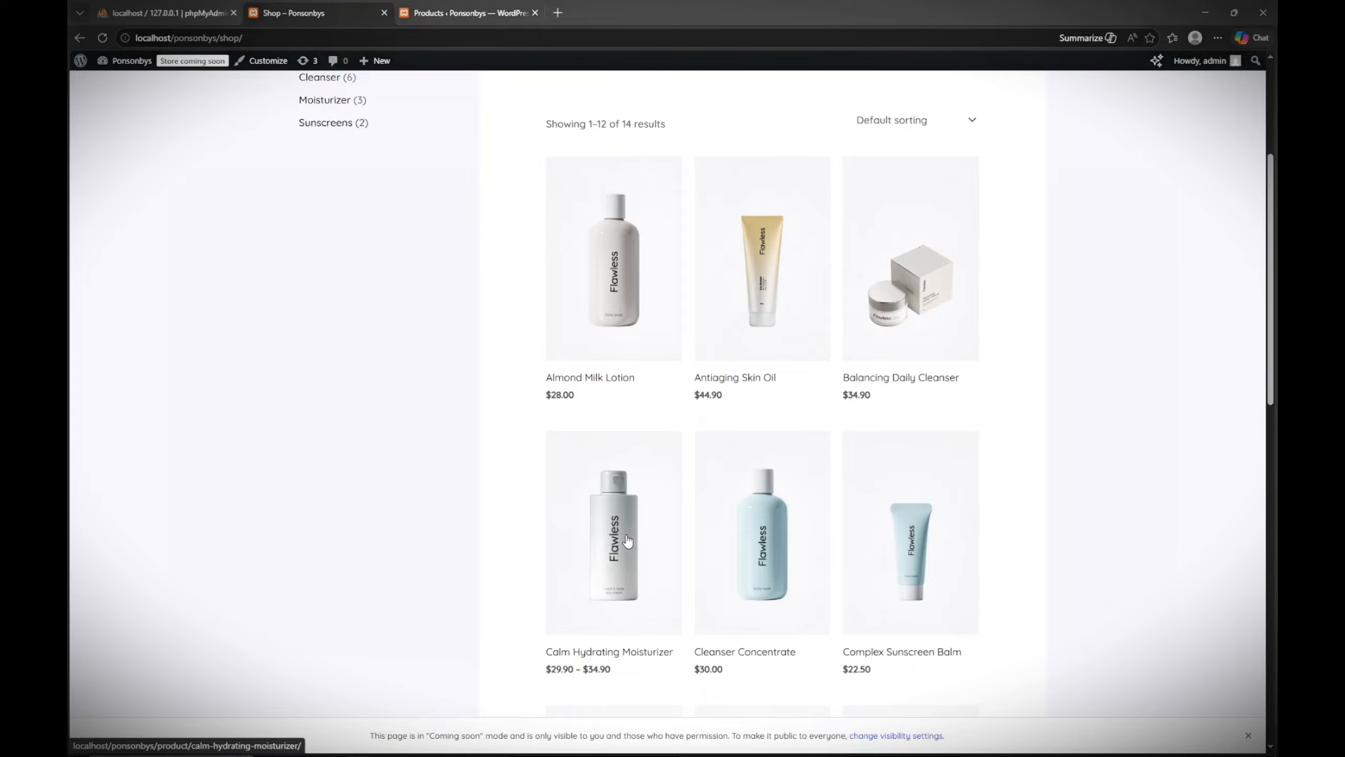
{"action": "left_click", "coordinate": [775, 550]}
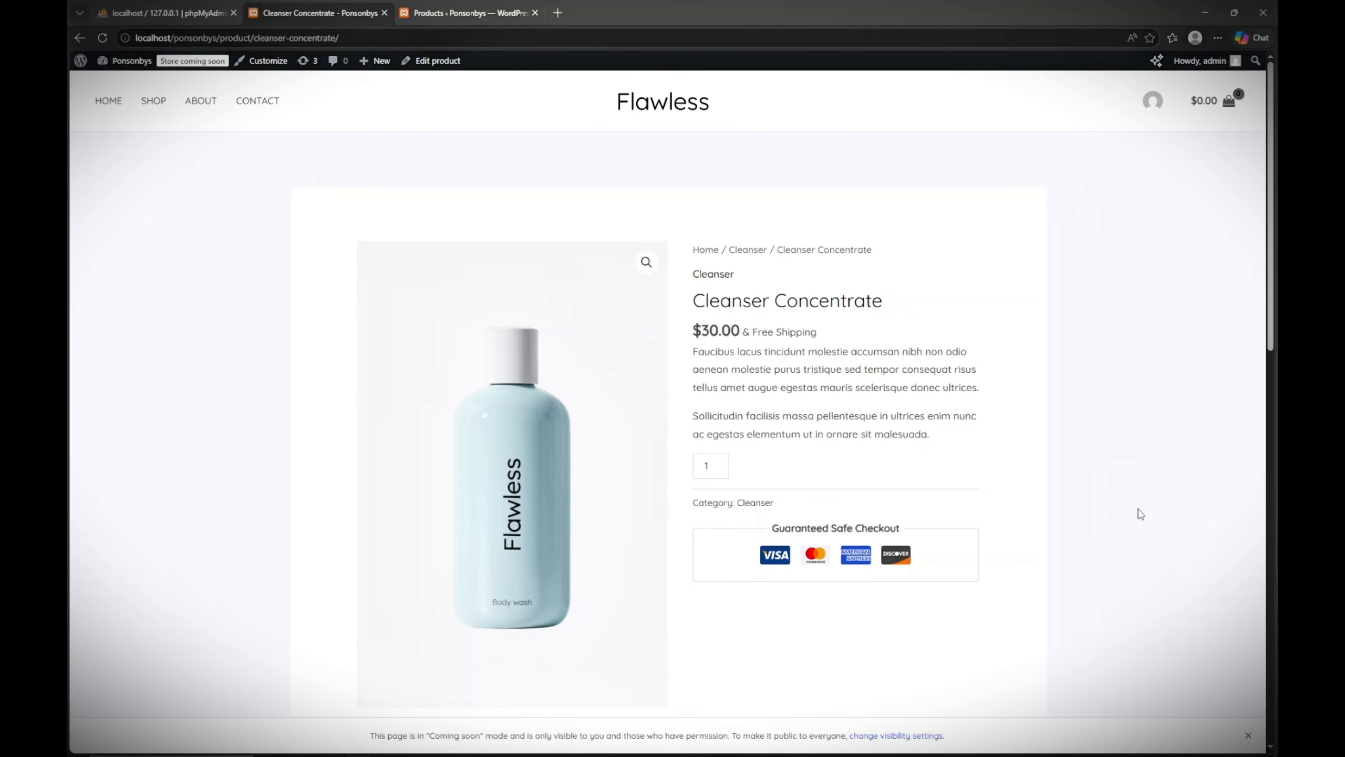
Try the quantity controls for Cleanser Concentrate and add 1 unit to the cart
{"action": "scroll", "coordinate": [1273, 312], "scroll_direction": "down", "scroll_amount": 1}
{"action": "left_click_drag", "start_coordinate": [1274, 312], "coordinate": [1272, 167]}
{"action": "left_click", "coordinate": [721, 462]}
{"action": "left_click", "coordinate": [721, 462]}
{"action": "left_click", "coordinate": [722, 462]}
{"action": "left_click", "coordinate": [719, 470]}
{"action": "left_click", "coordinate": [719, 470]}
{"action": "left_click", "coordinate": [719, 471]}
{"action": "left_click", "coordinate": [720, 471]}
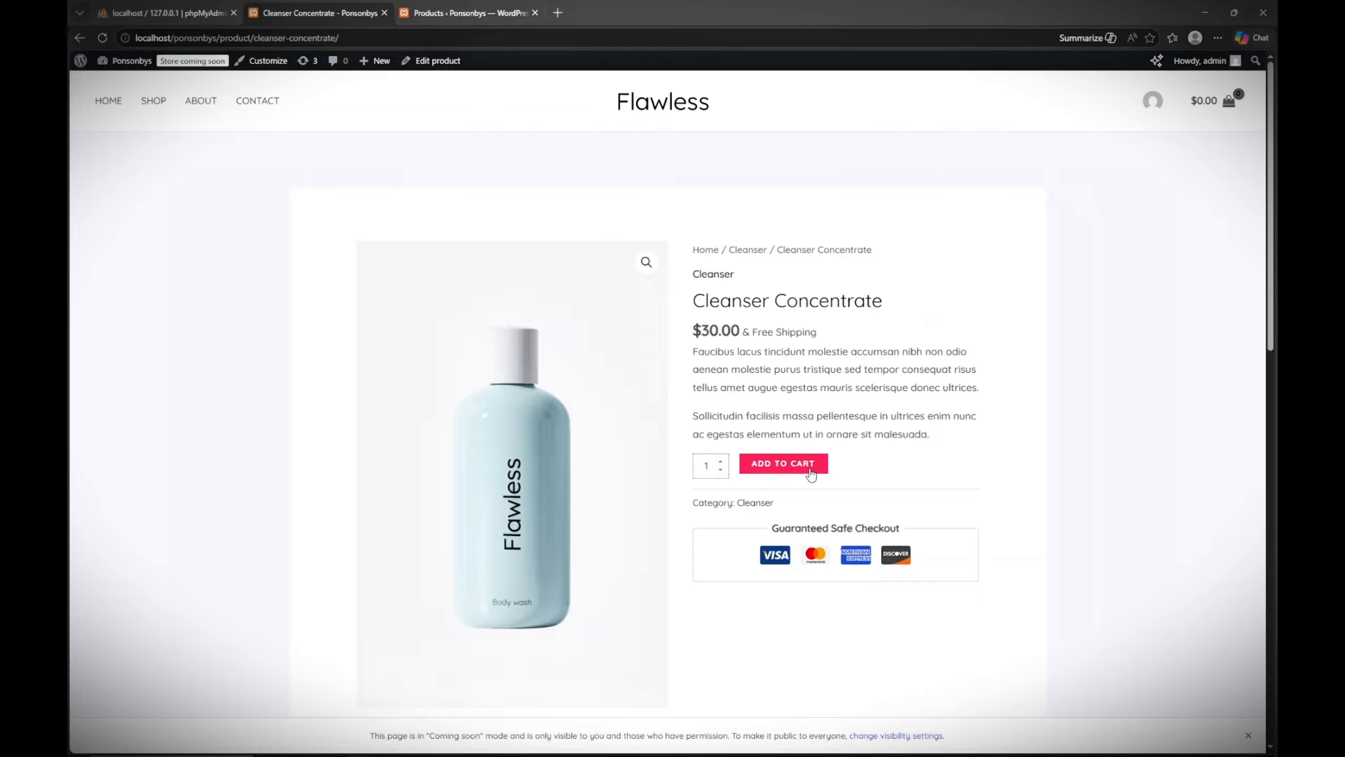
{"action": "left_click", "coordinate": [810, 473]}
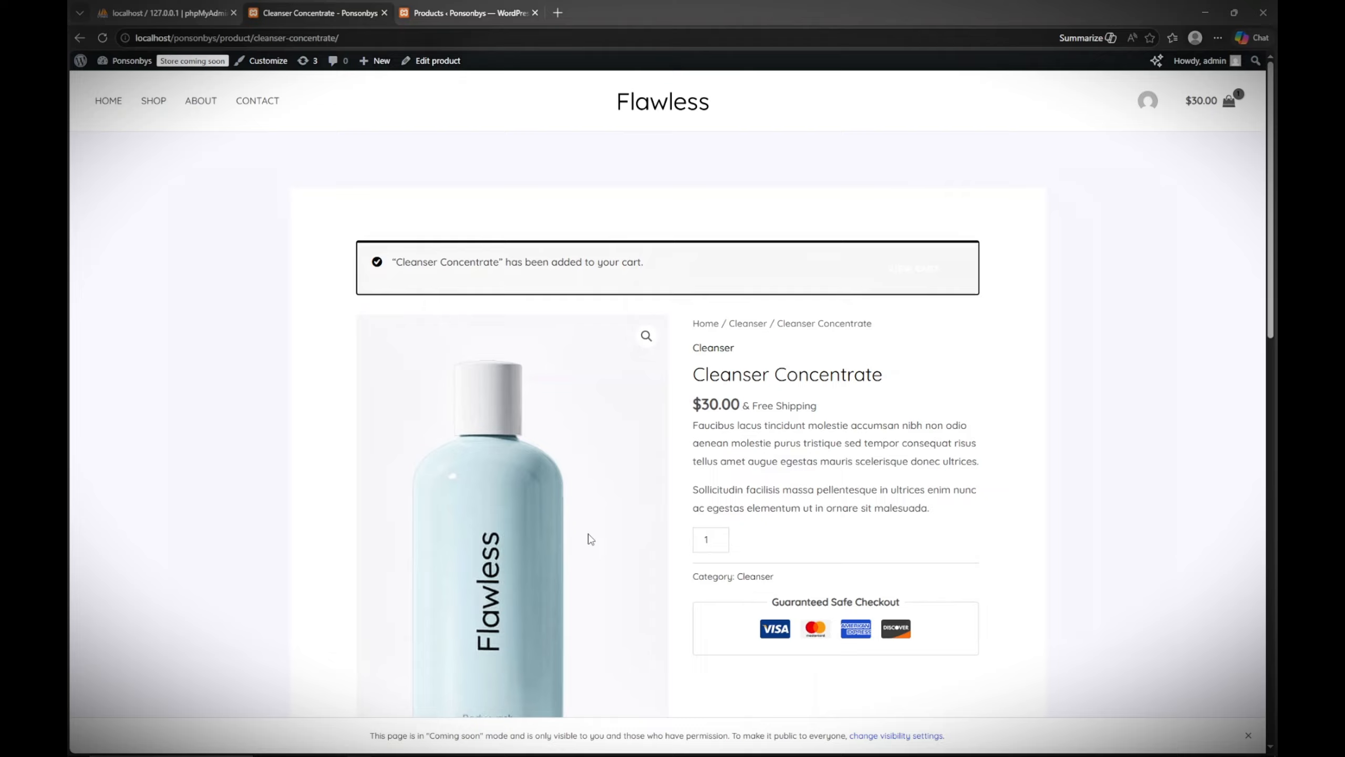
Open the full cart page from the mini cart preview
{"action": "left_click_drag", "start_coordinate": [1277, 227], "coordinate": [1278, 279]}
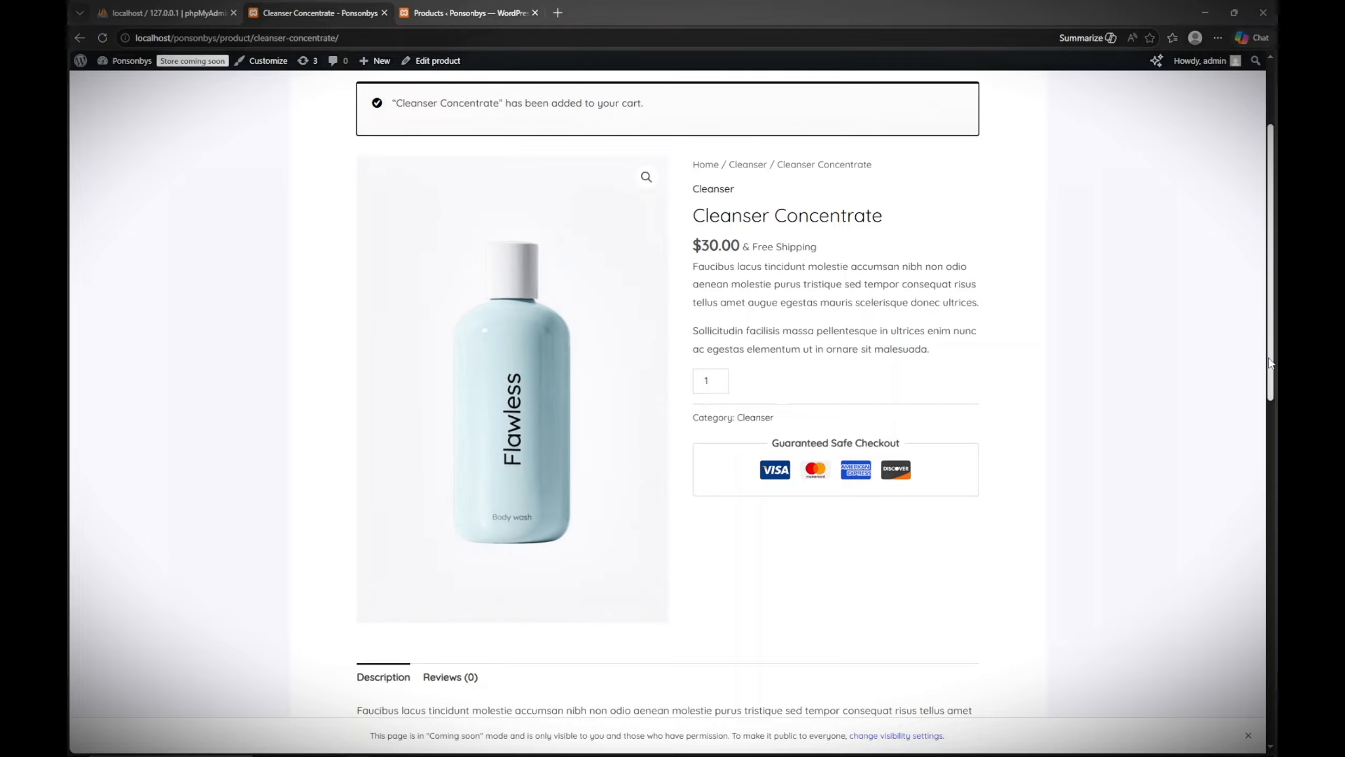
{"action": "scroll", "coordinate": [1259, 250], "scroll_direction": "up", "scroll_amount": 3}
{"action": "mouse_move", "coordinate": [1218, 101]}
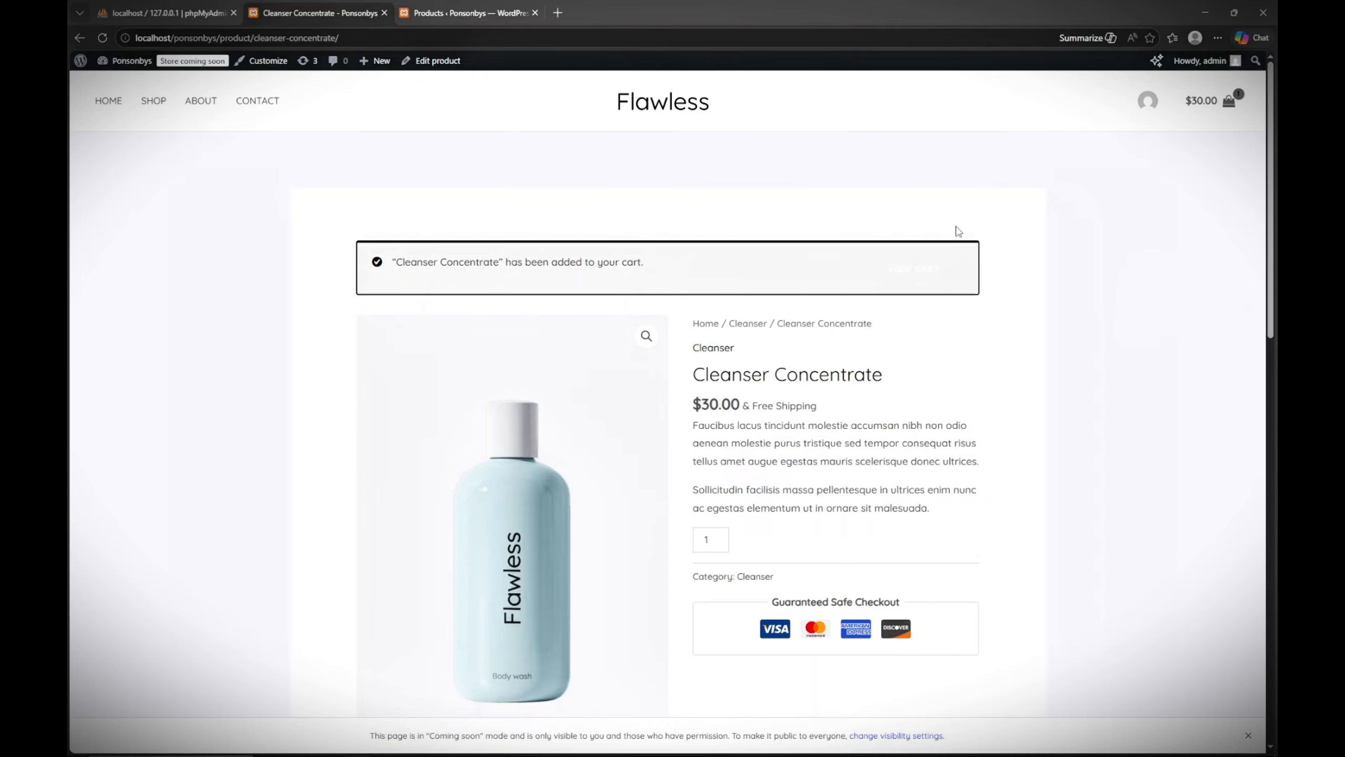
{"action": "mouse_move", "coordinate": [1210, 125]}
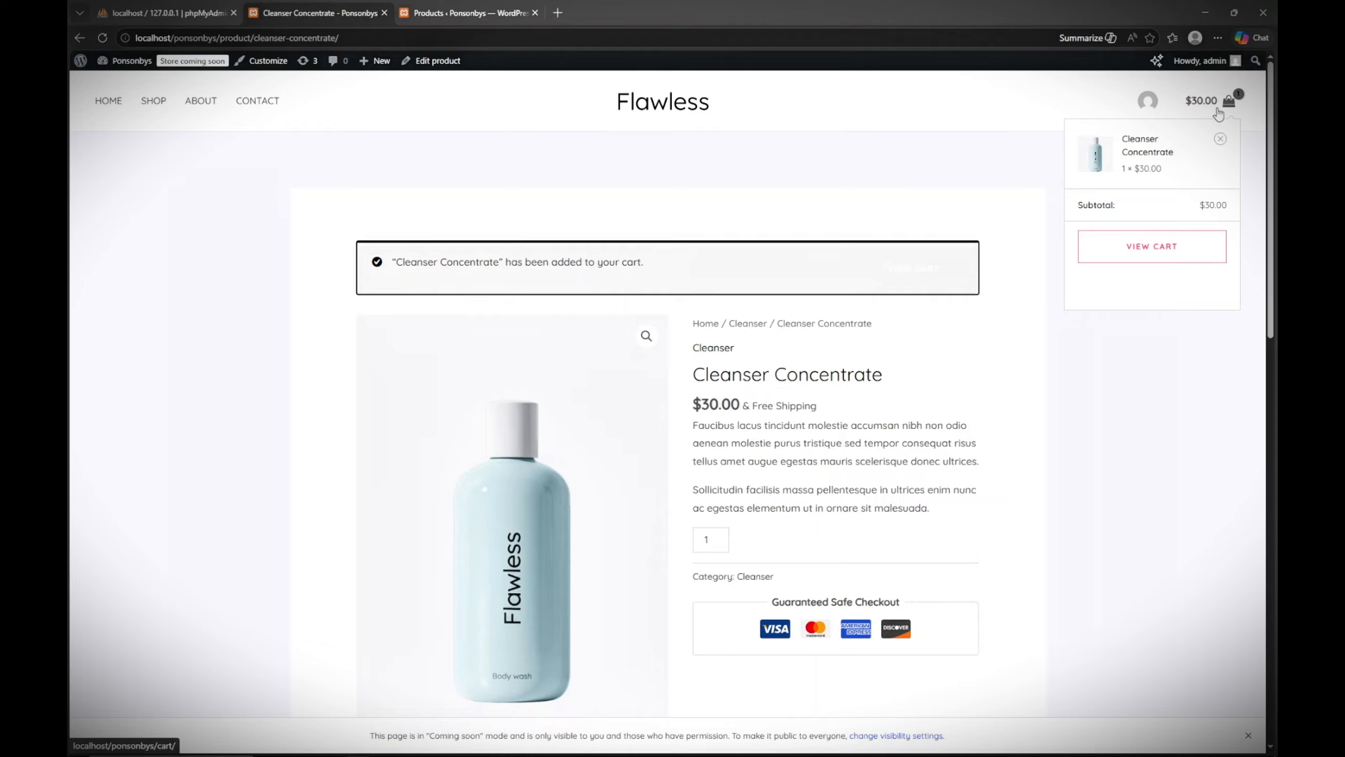
{"action": "left_click", "coordinate": [1161, 251]}
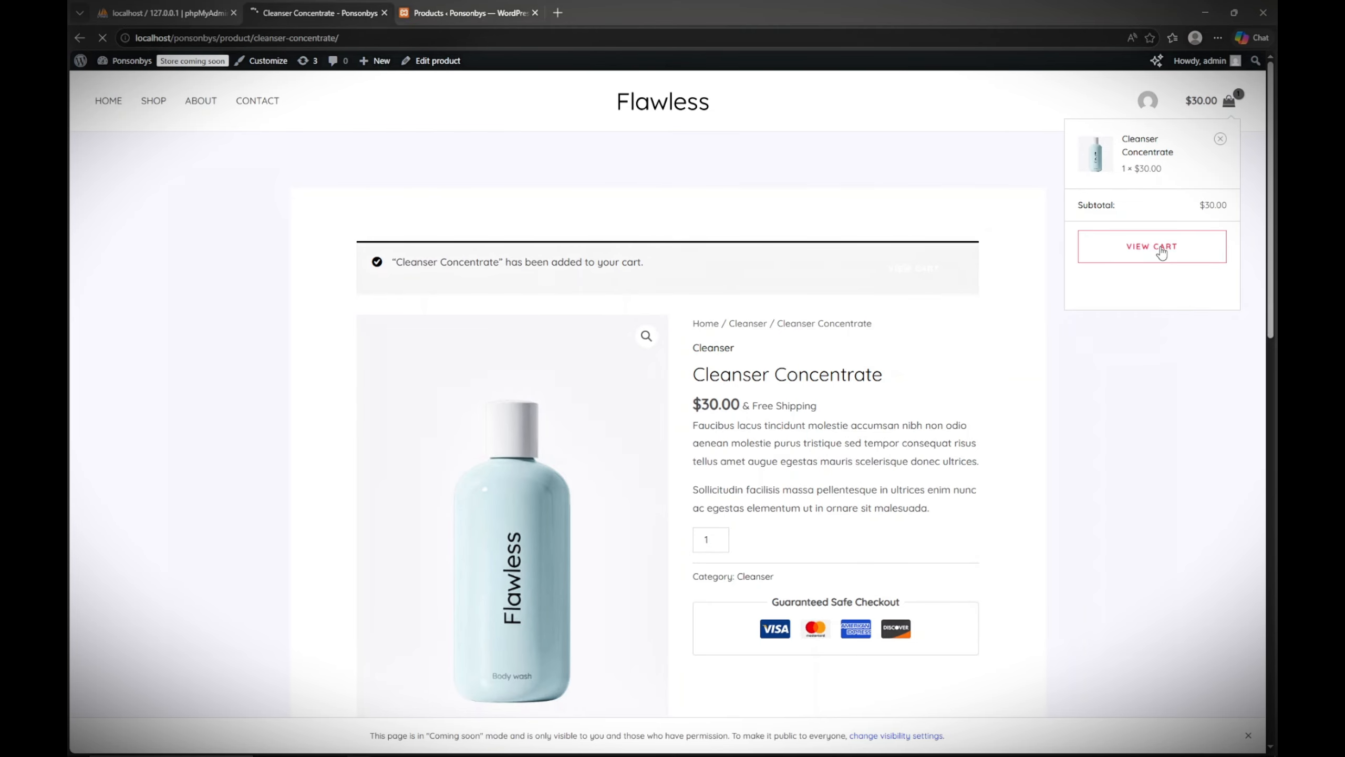
{"action": "left_click", "coordinate": [1161, 252]}
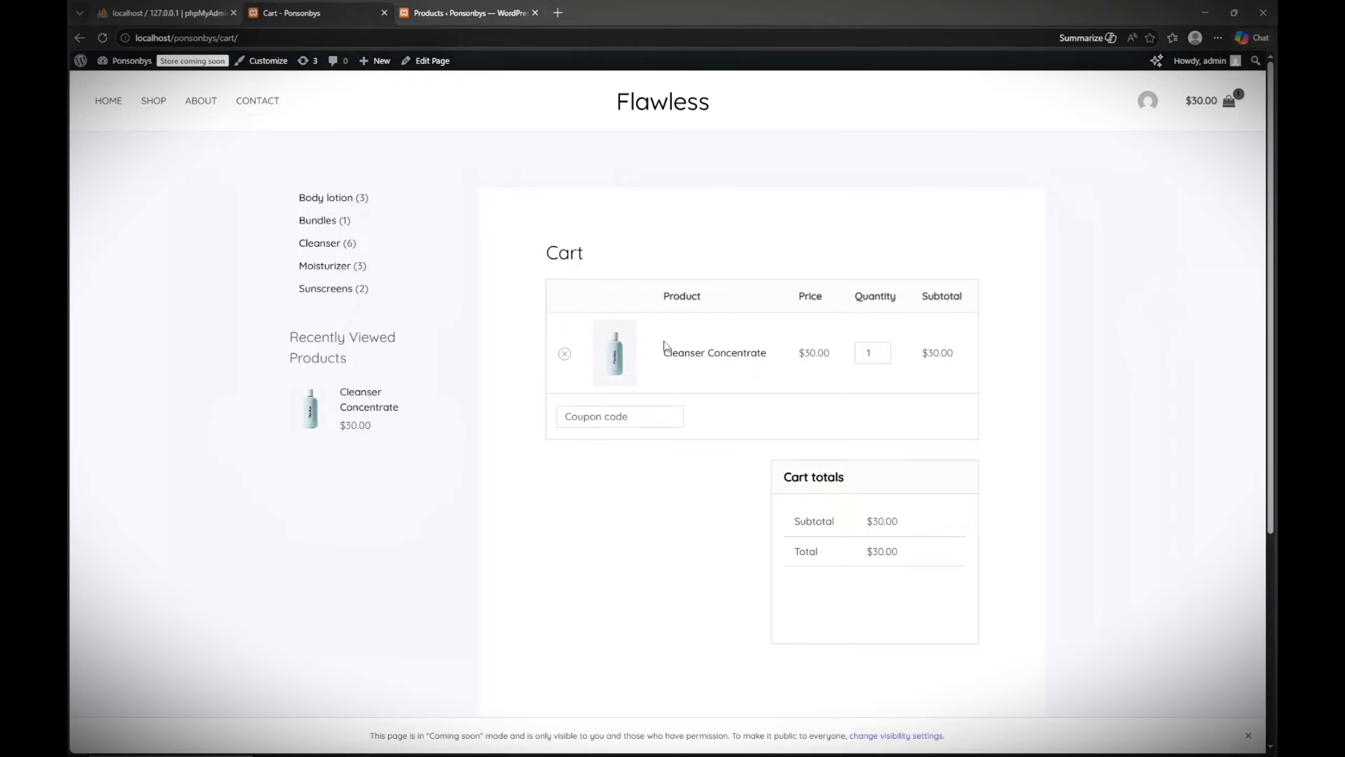
Proceed from the cart with Cleanser Concentrate to the checkout page
{"action": "left_click_drag", "start_coordinate": [1270, 182], "coordinate": [1277, 212]}
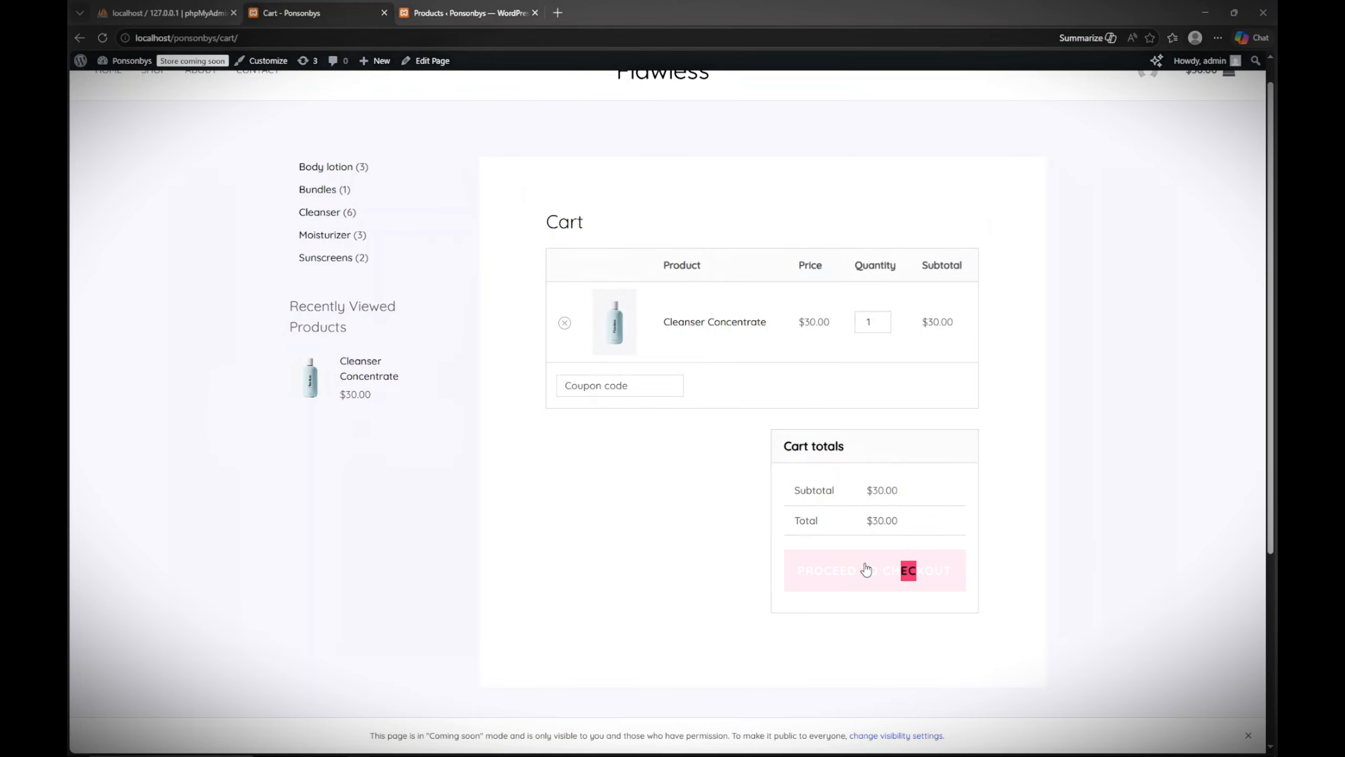
{"action": "left_click", "coordinate": [868, 568]}
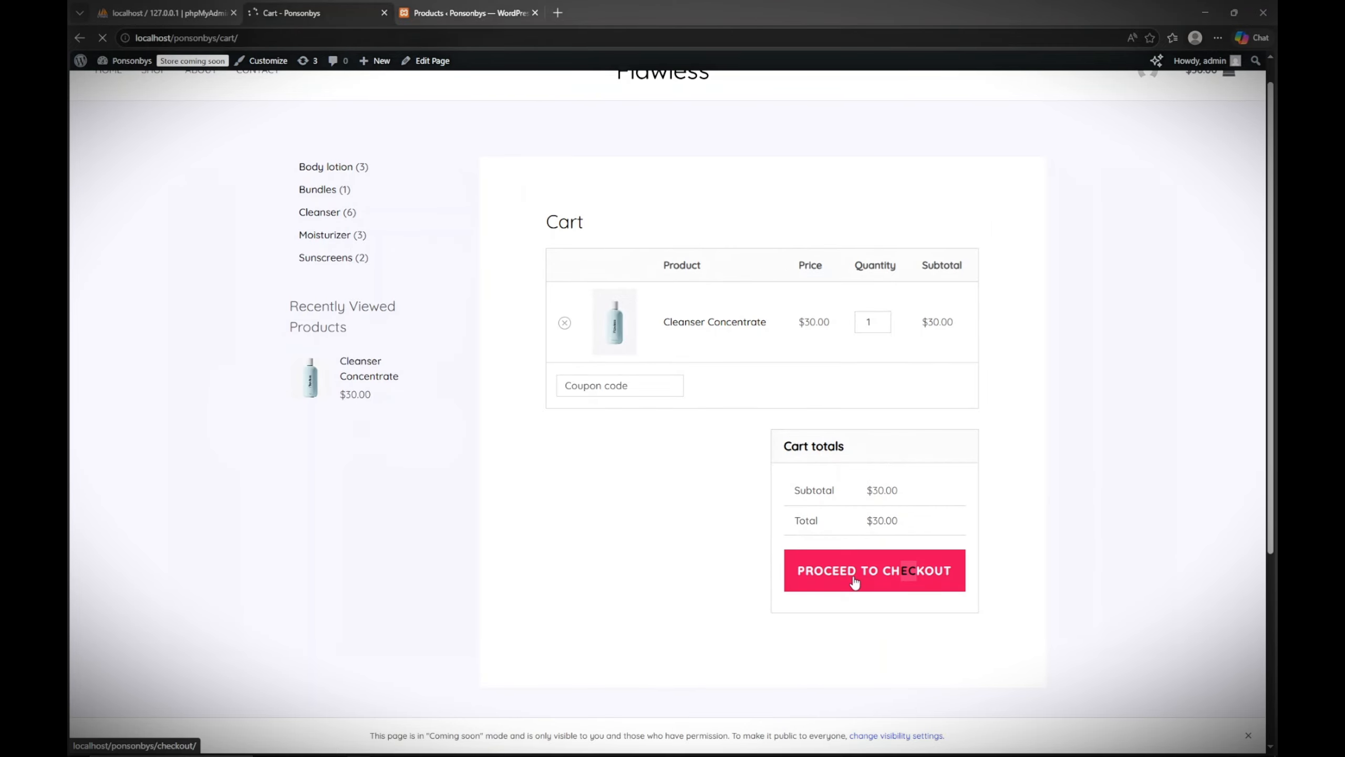
{"action": "left_click_drag", "start_coordinate": [1276, 370], "coordinate": [1274, 424]}
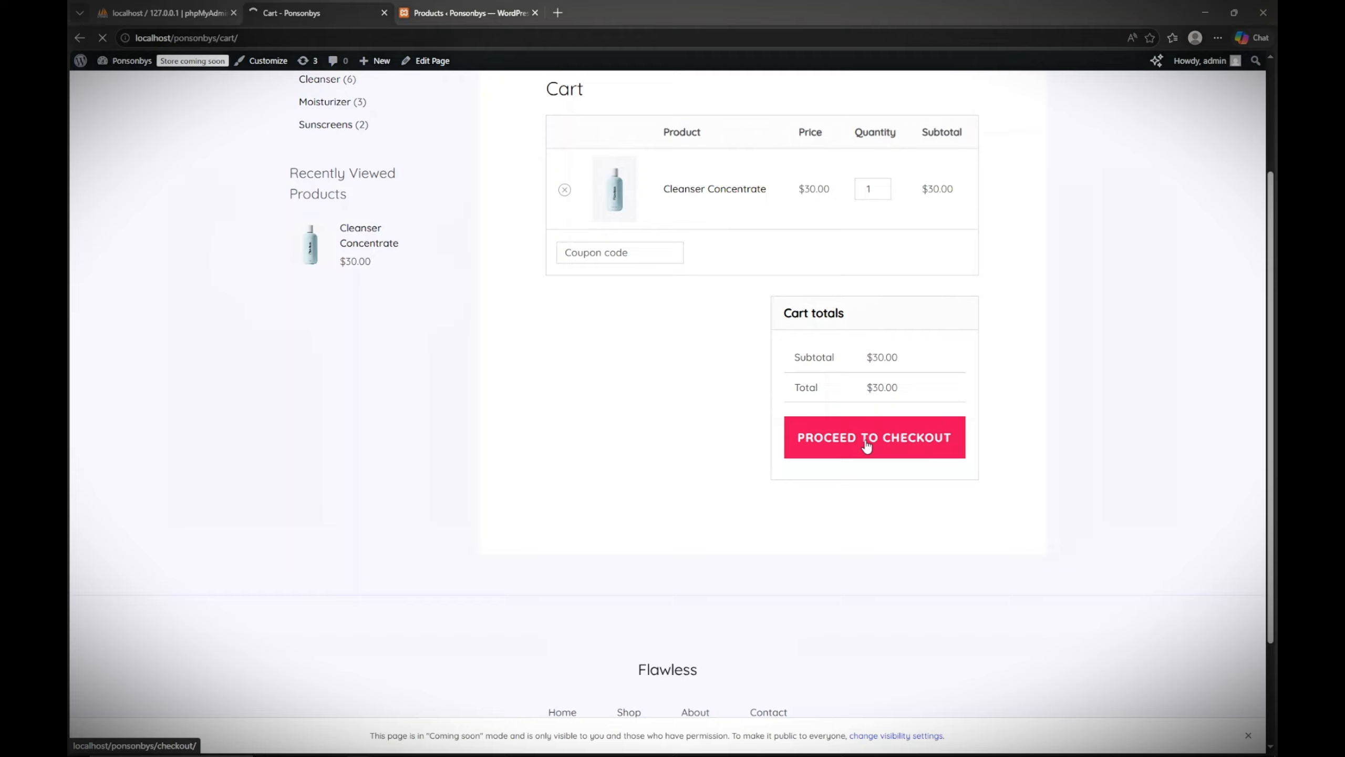
{"action": "left_click", "coordinate": [866, 446]}
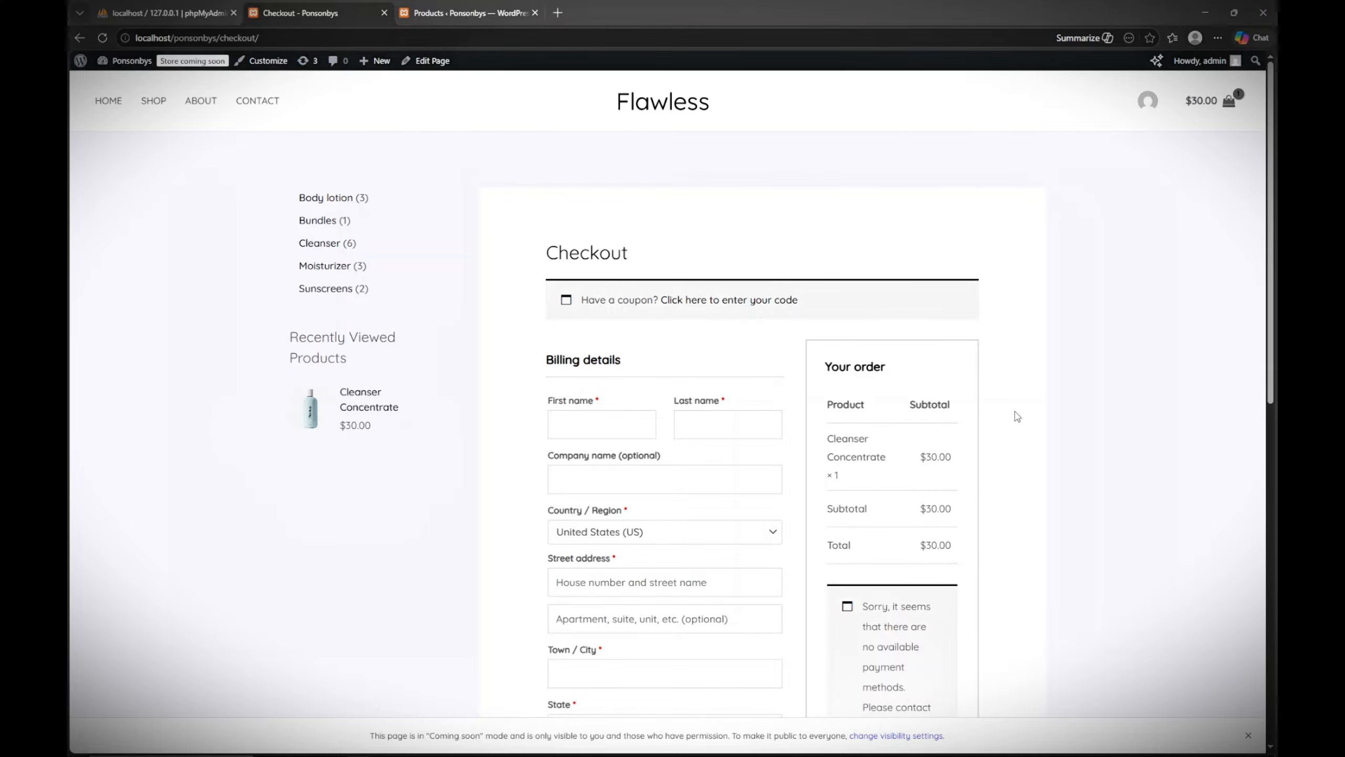
Examine the checkout page's billing fields, order summary, payment area and order notes
{"action": "left_click_drag", "start_coordinate": [1277, 362], "coordinate": [1279, 571]}
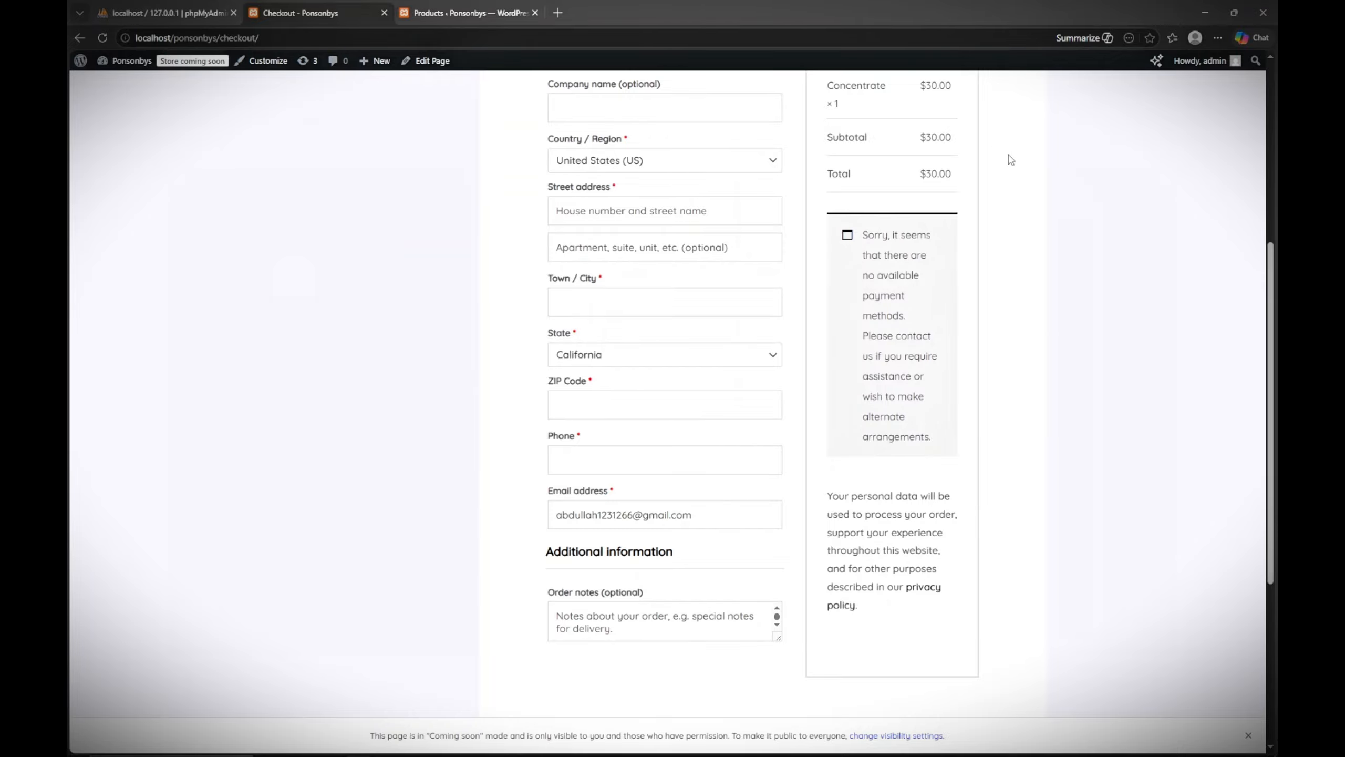
{"action": "left_click_drag", "start_coordinate": [1276, 351], "coordinate": [1201, 240]}
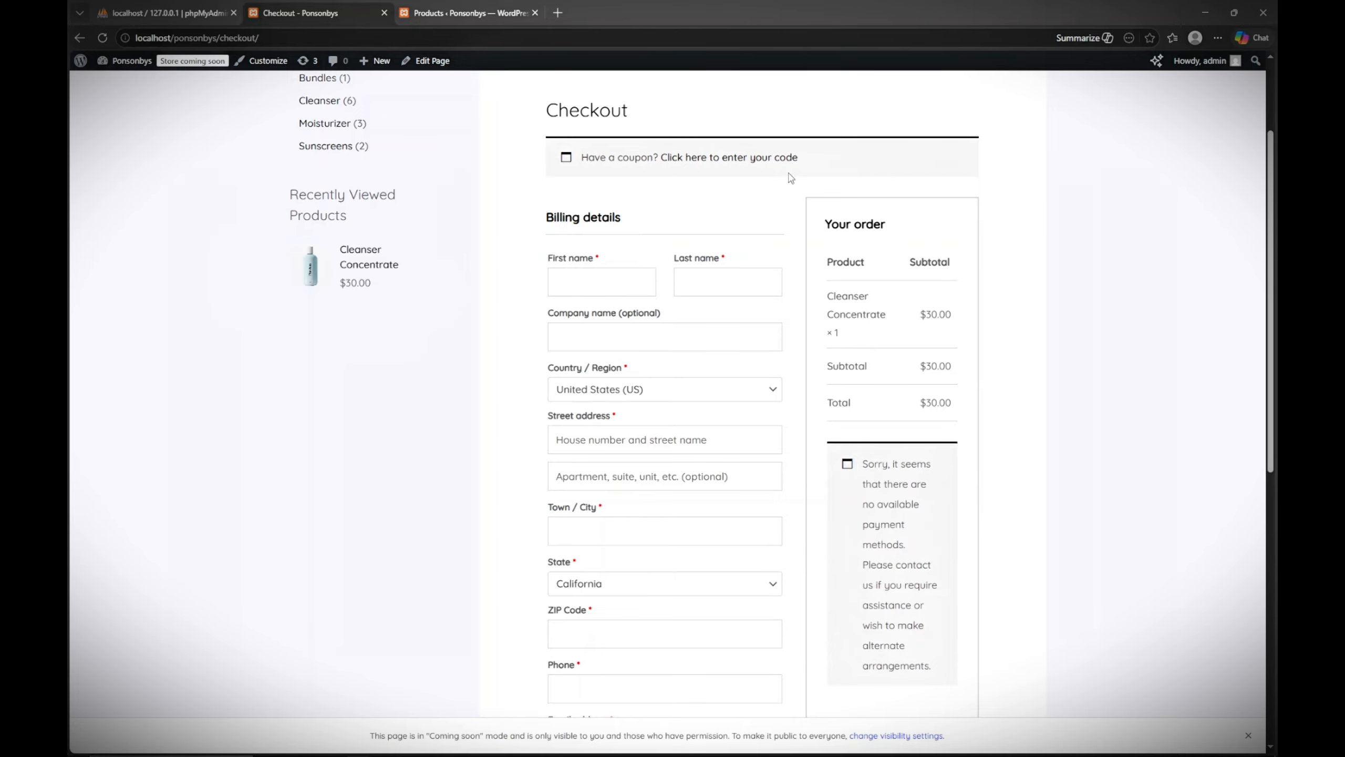
{"action": "left_click_drag", "start_coordinate": [1277, 282], "coordinate": [1278, 155]}
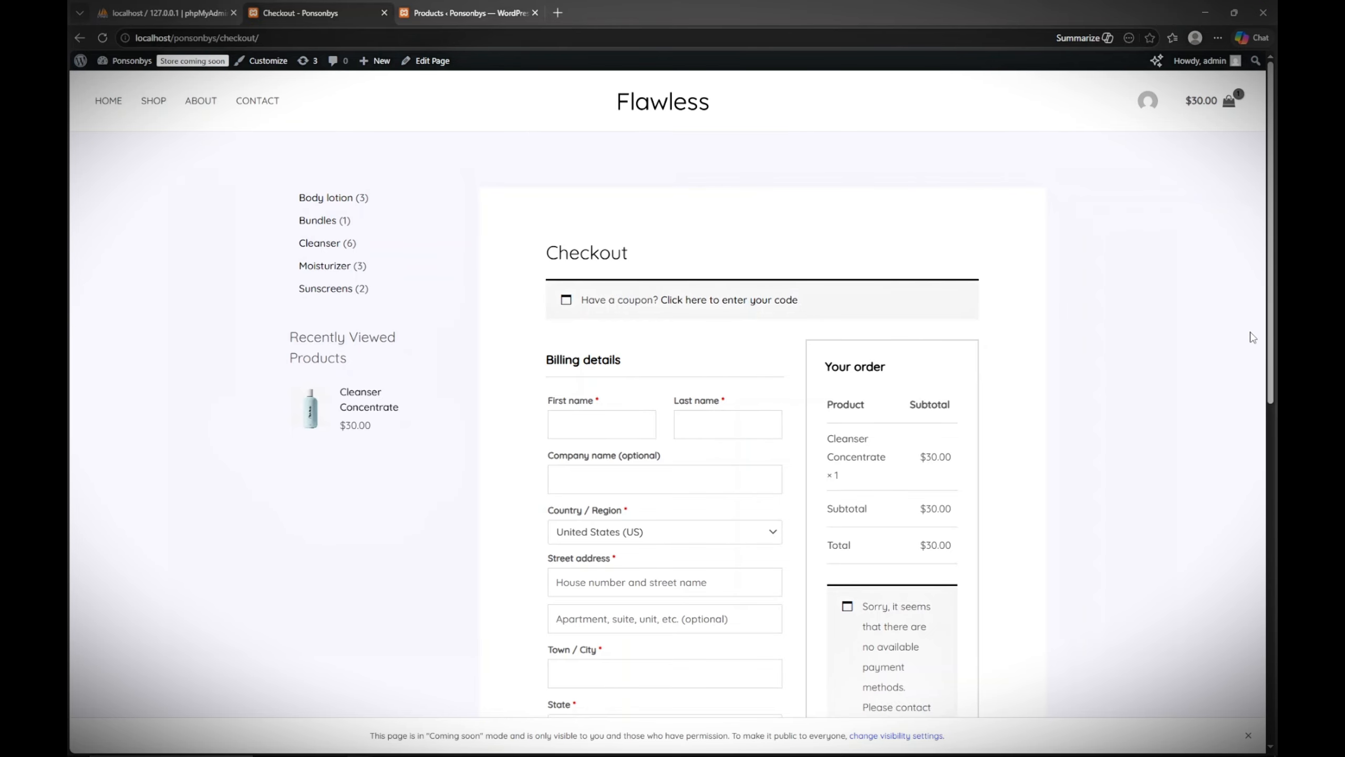
{"action": "left_click_drag", "start_coordinate": [1277, 283], "coordinate": [1277, 353]}
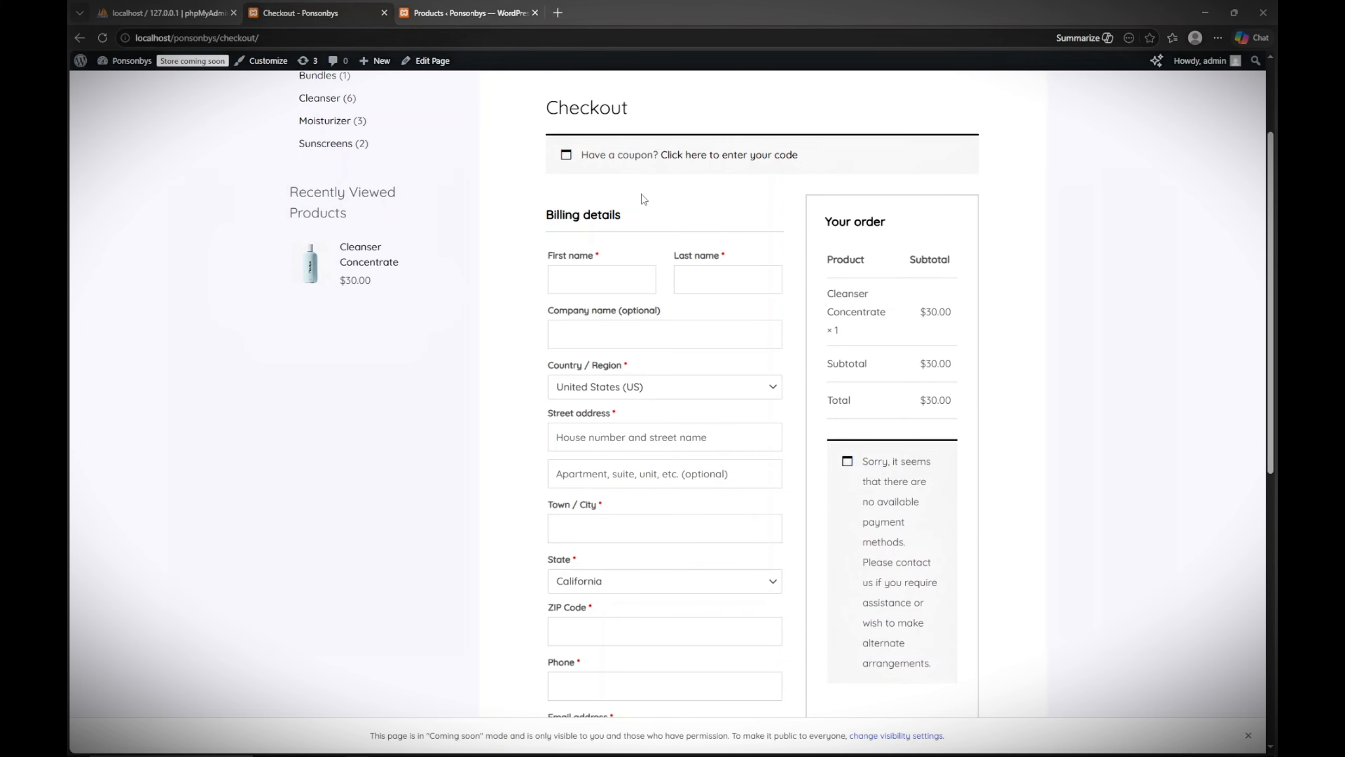
{"action": "left_click", "coordinate": [589, 261]}
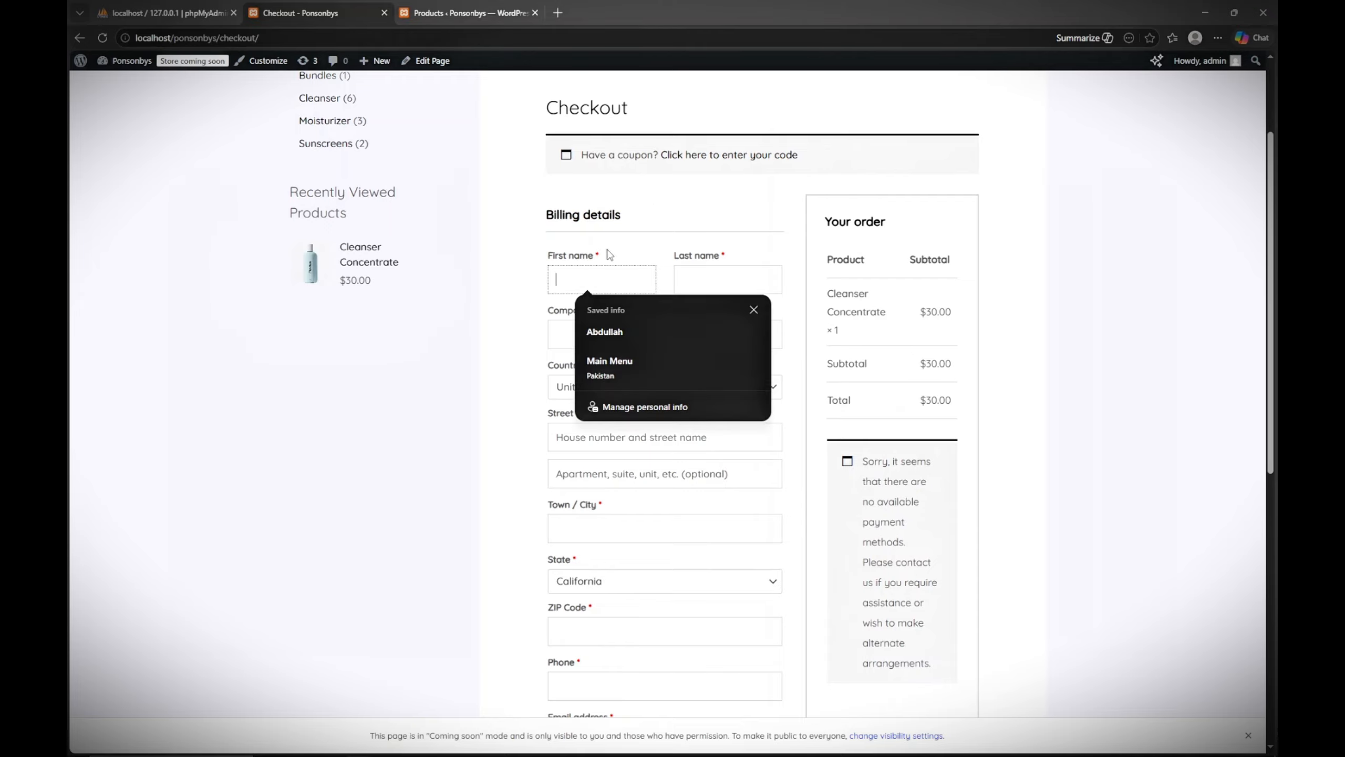
{"action": "left_click", "coordinate": [480, 293]}
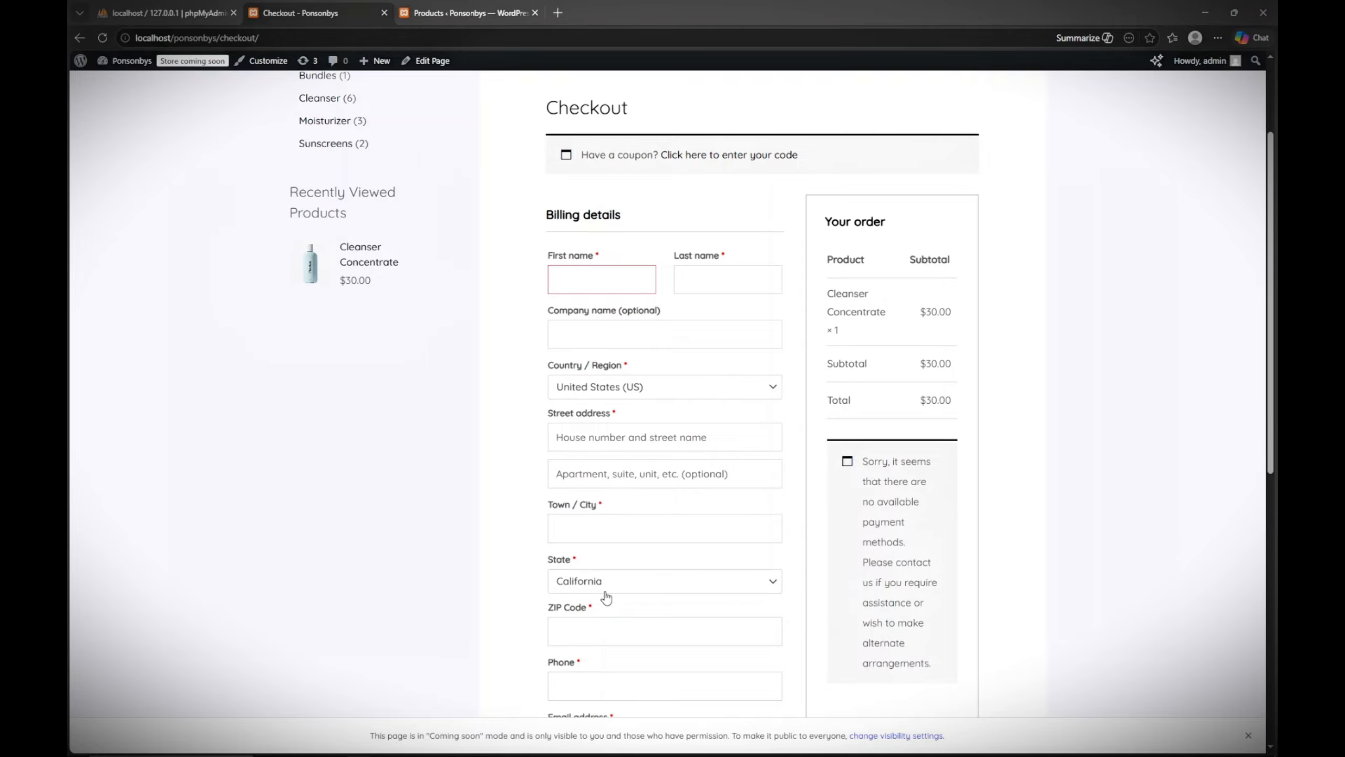
{"action": "scroll", "coordinate": [1278, 345], "scroll_direction": "down", "scroll_amount": 6}
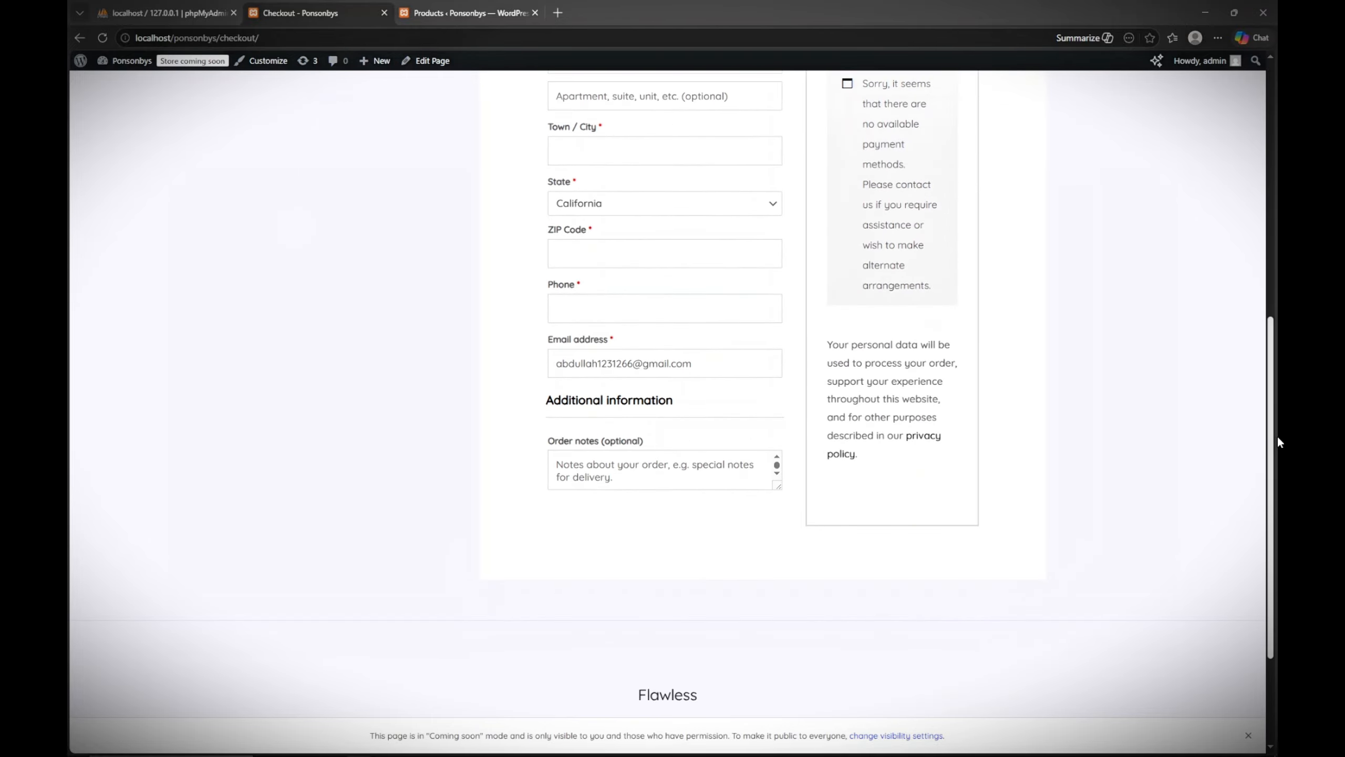
{"action": "left_click_drag", "start_coordinate": [1278, 436], "coordinate": [1278, 269]}
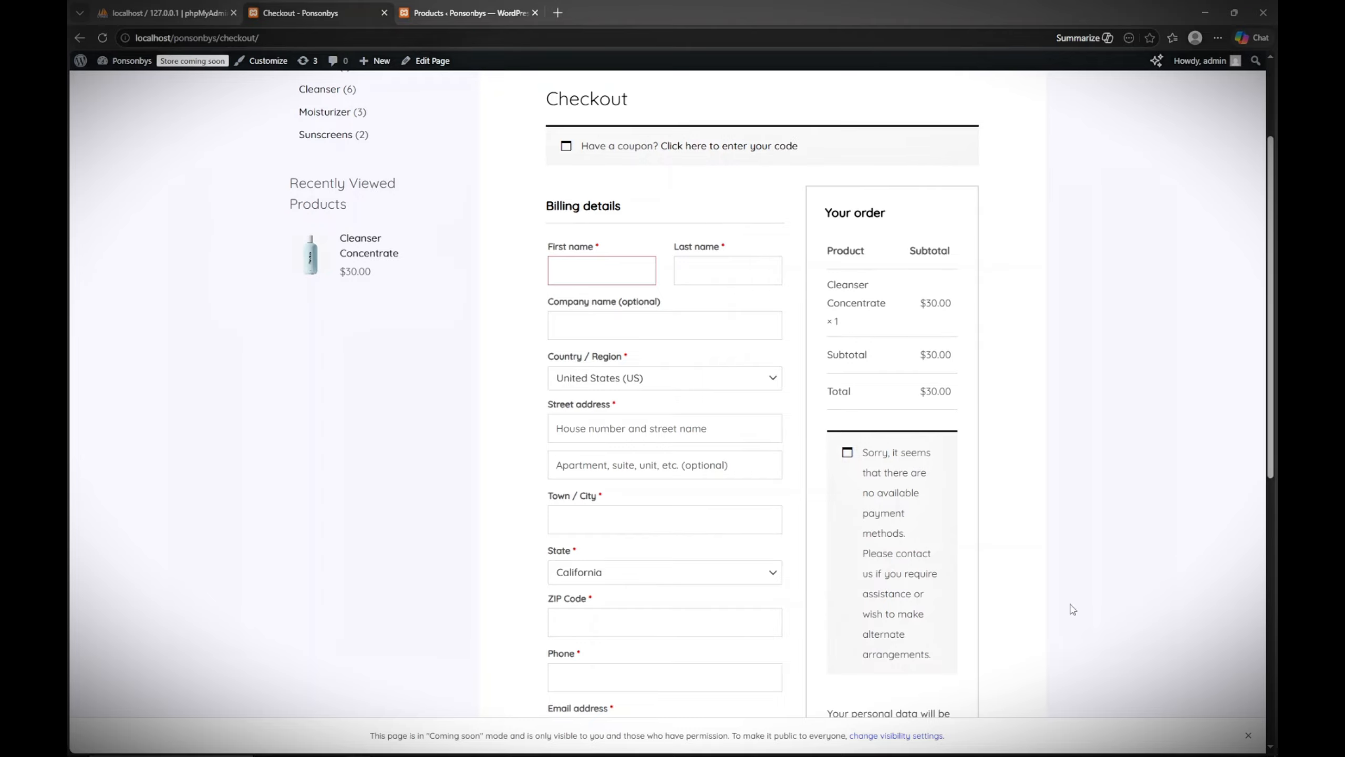
{"action": "scroll", "coordinate": [1277, 484], "scroll_direction": "down", "scroll_amount": 10}
{"action": "left_click_drag", "start_coordinate": [1276, 469], "coordinate": [1269, 291]}
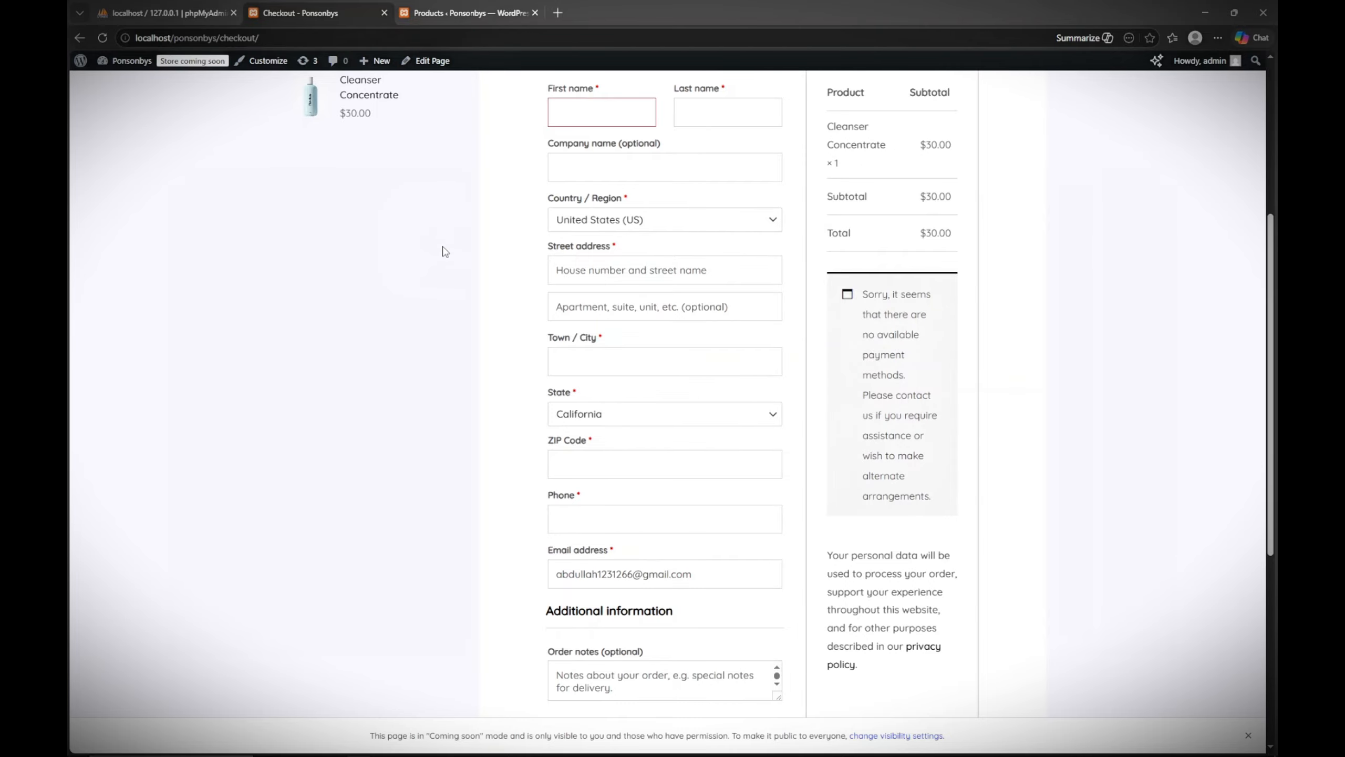
Return to the WordPress admin site and open the WooCommerce settings
{"action": "left_click", "coordinate": [466, 13]}
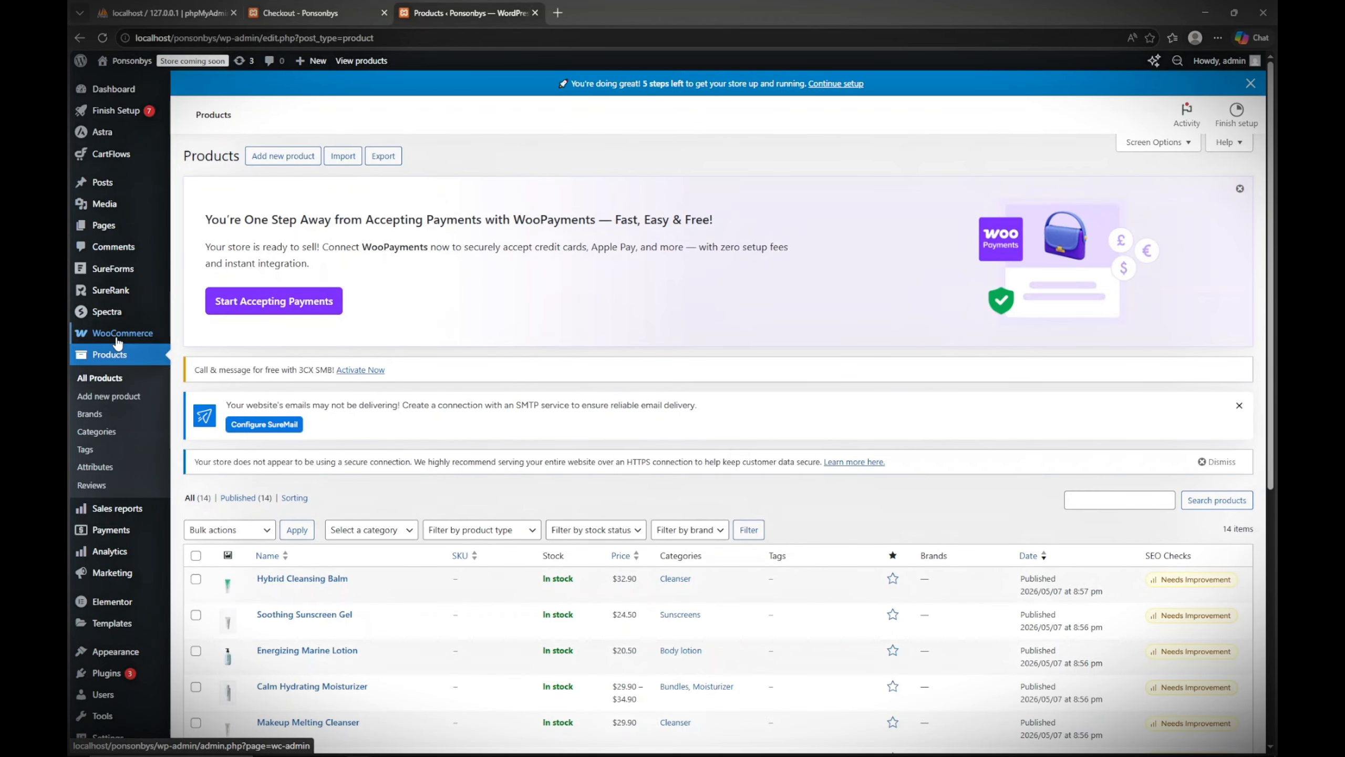
{"action": "mouse_move", "coordinate": [117, 336]}
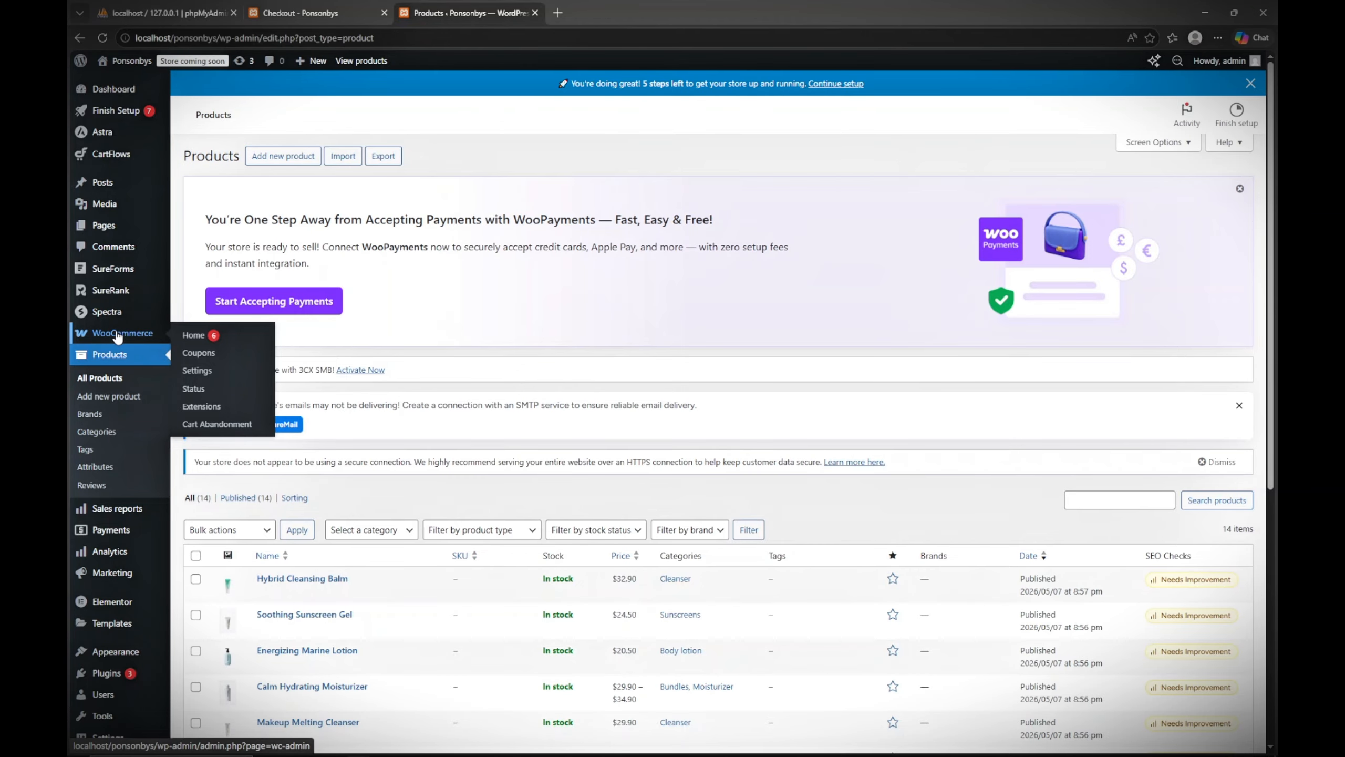
{"action": "left_click", "coordinate": [196, 374]}
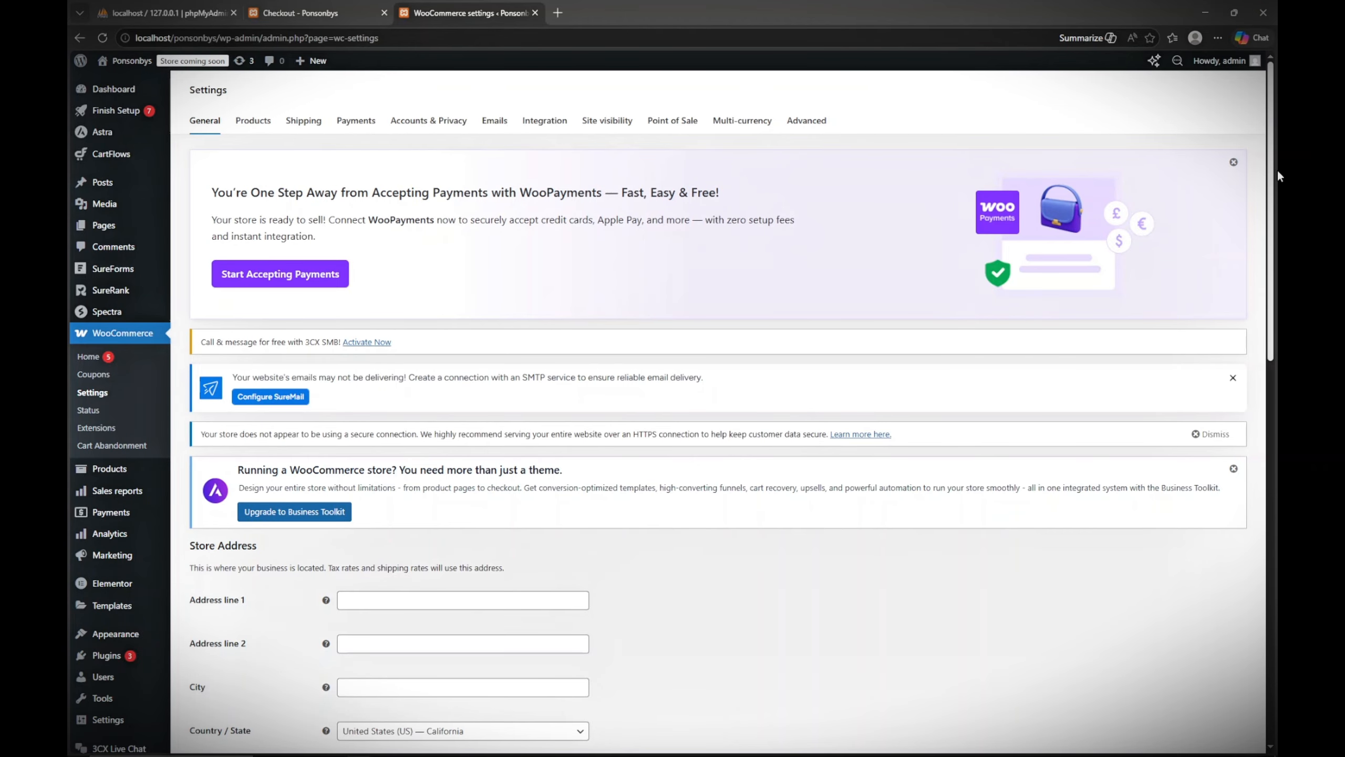
Fill in the store's street address, city and postcode from the saved address, leaving Address line 2 empty
{"action": "scroll", "coordinate": [1279, 173], "scroll_direction": "down", "scroll_amount": 2}
{"action": "scroll", "coordinate": [1279, 172], "scroll_direction": "up", "scroll_amount": 2}
{"action": "left_click_drag", "start_coordinate": [1278, 160], "coordinate": [1278, 278]}
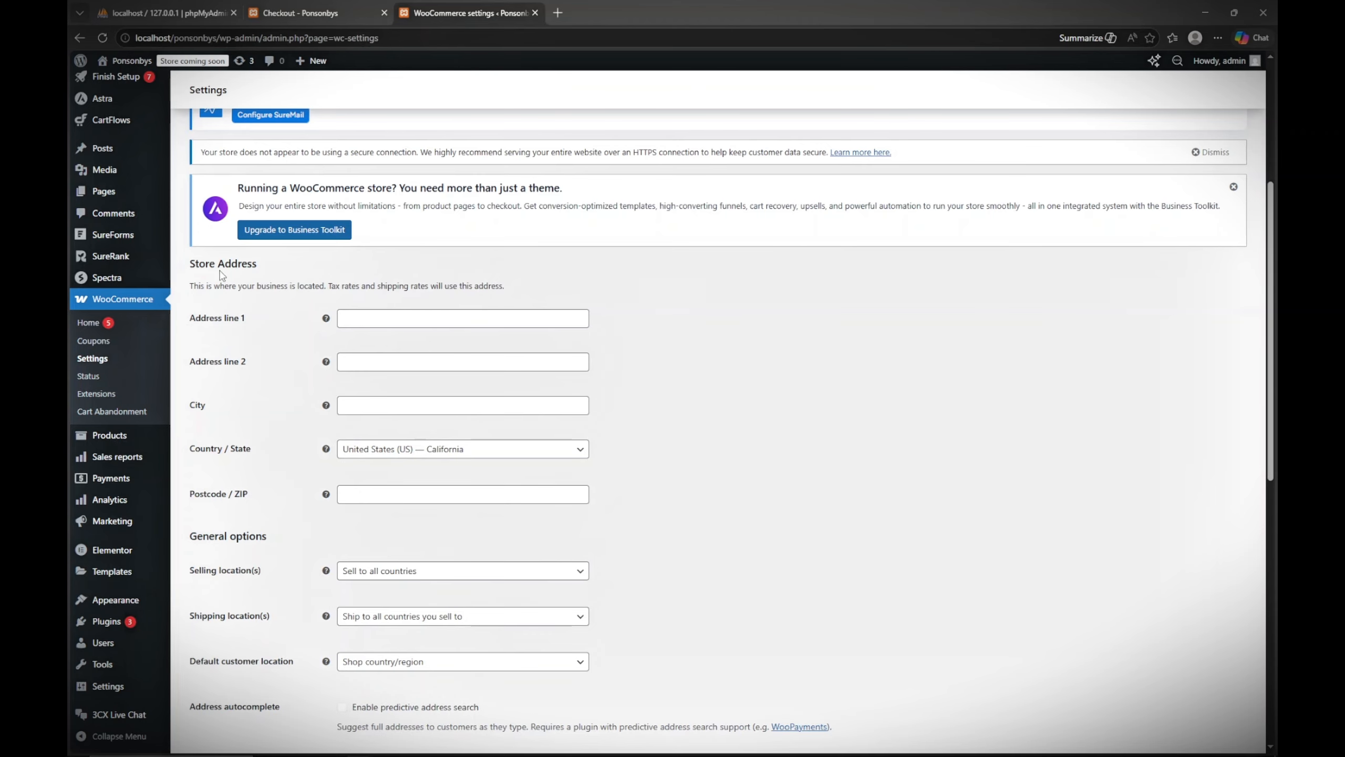
{"action": "left_click", "coordinate": [351, 318]}
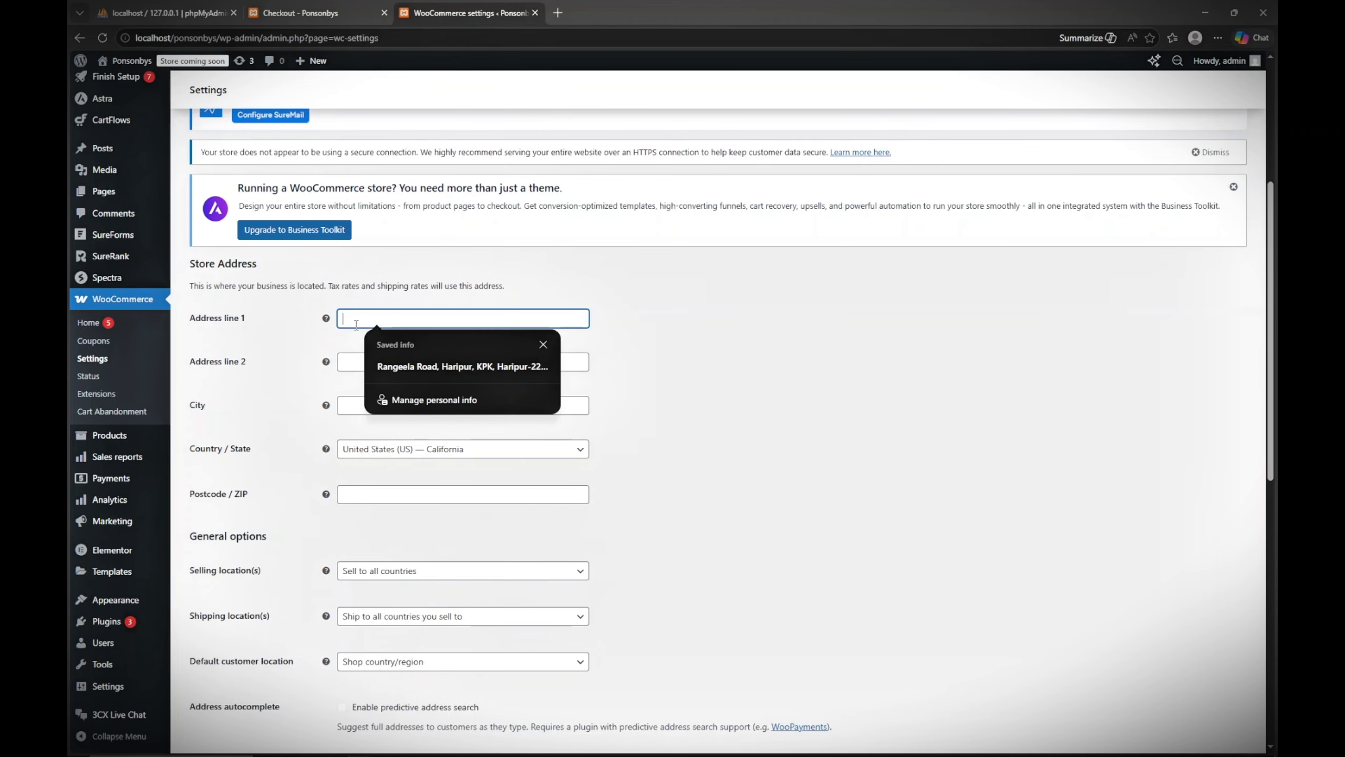
{"action": "left_click", "coordinate": [394, 366]}
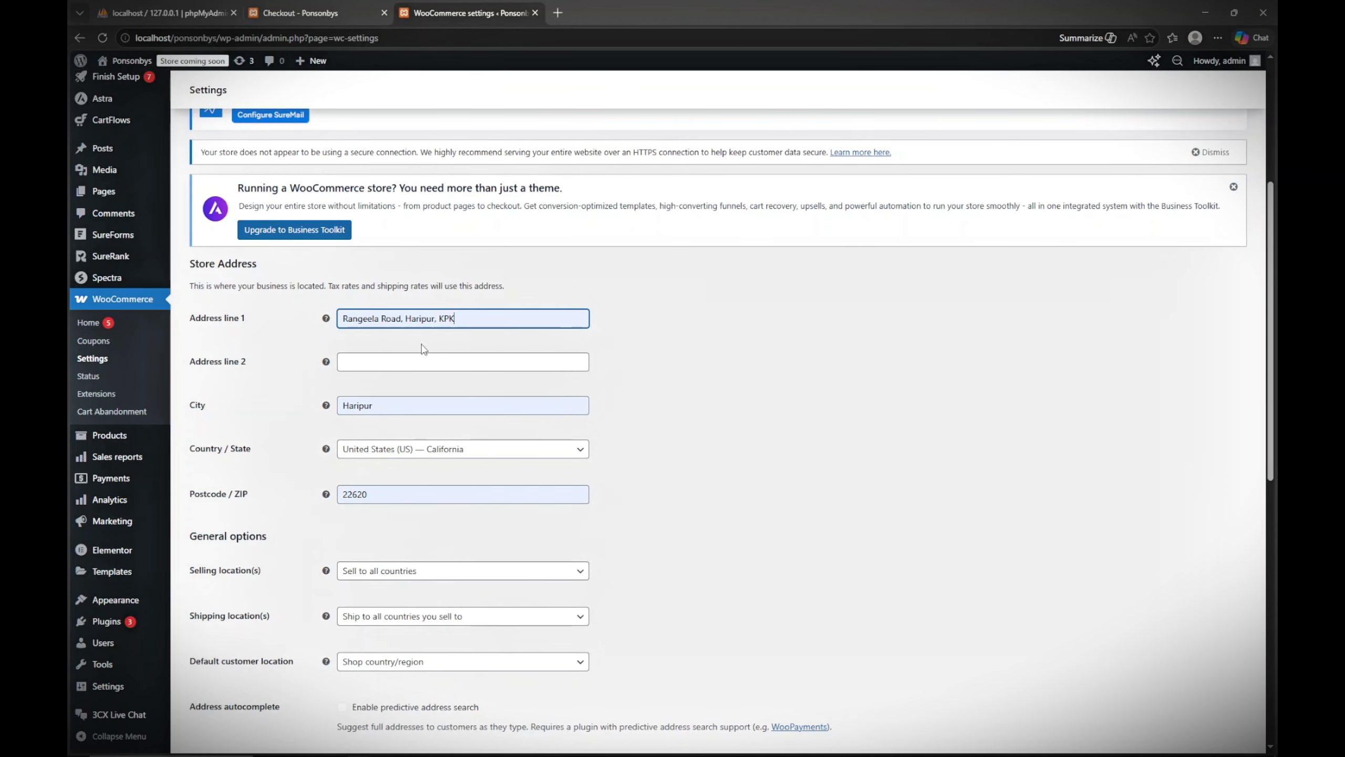
{"action": "left_click", "coordinate": [398, 365]}
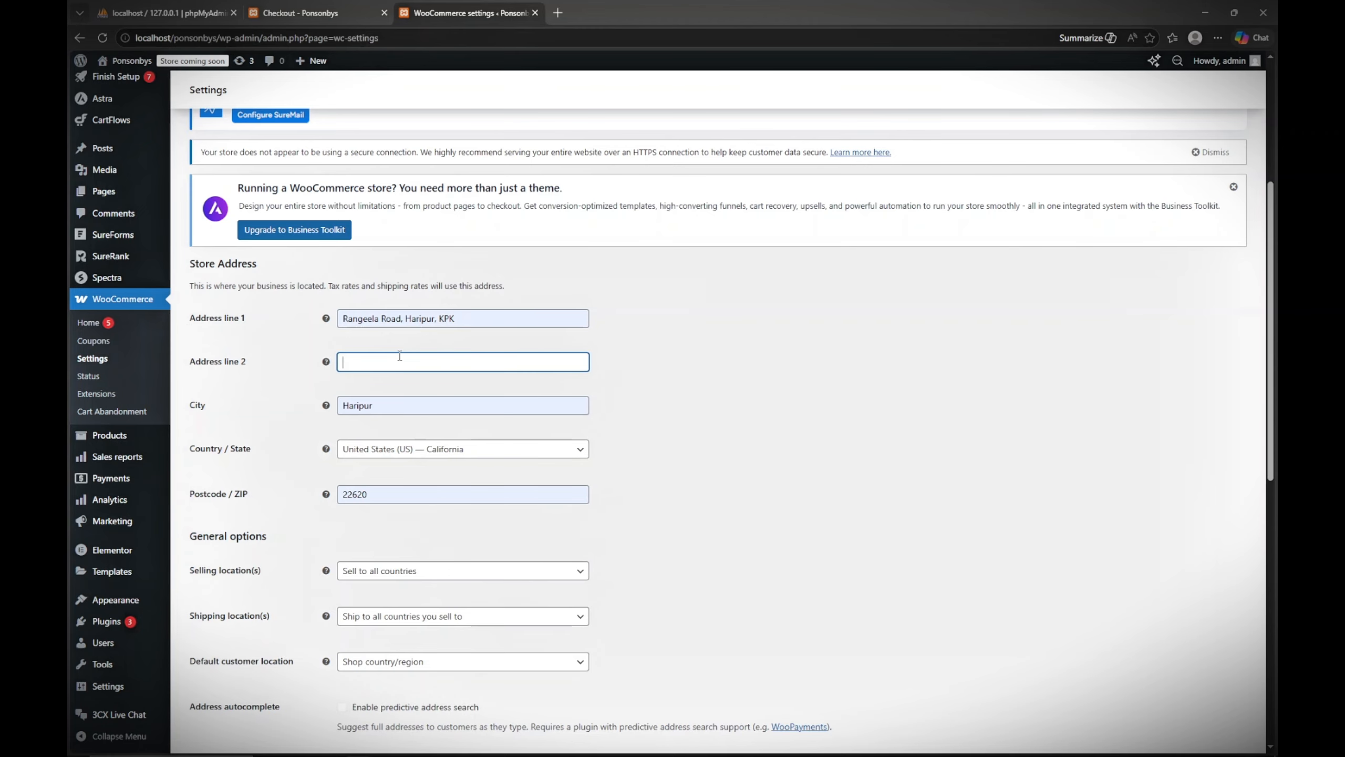
{"action": "left_click", "coordinate": [380, 404]}
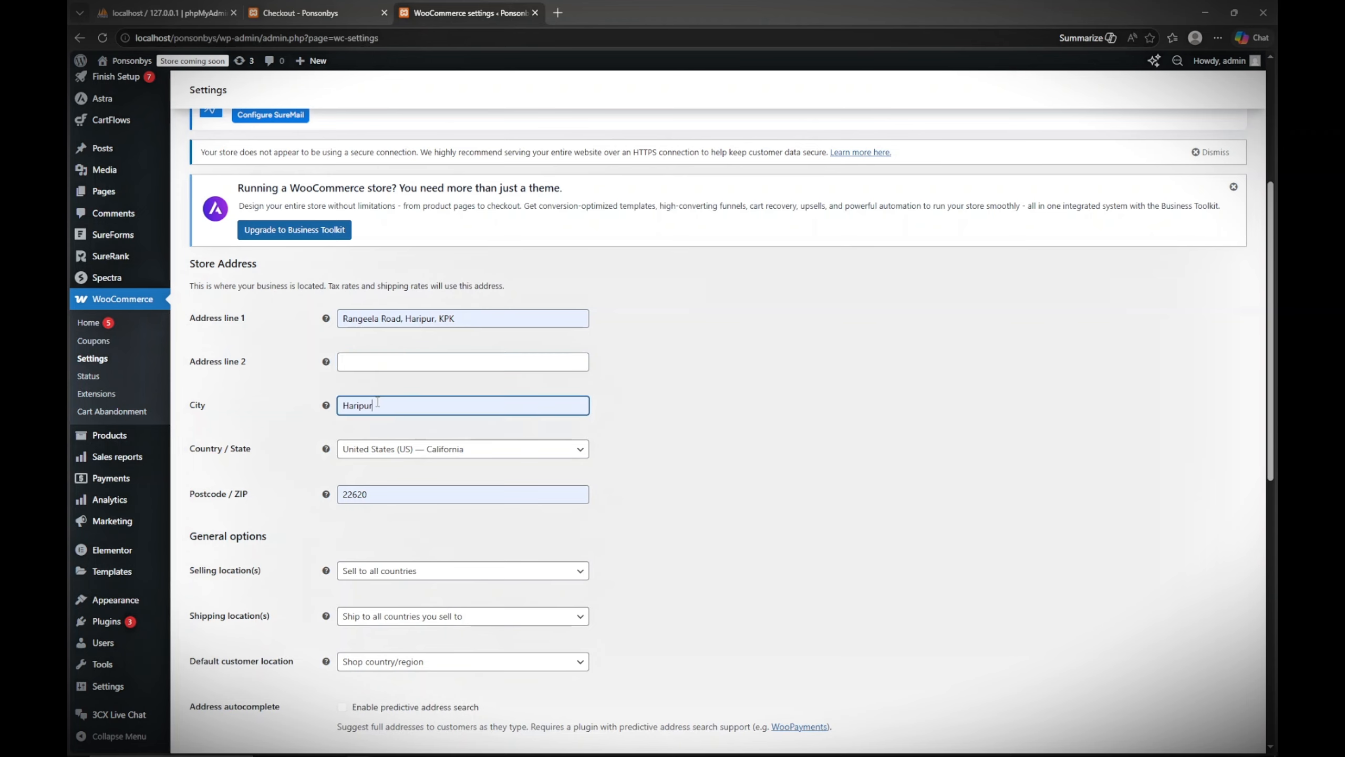
{"action": "left_click", "coordinate": [338, 451]}
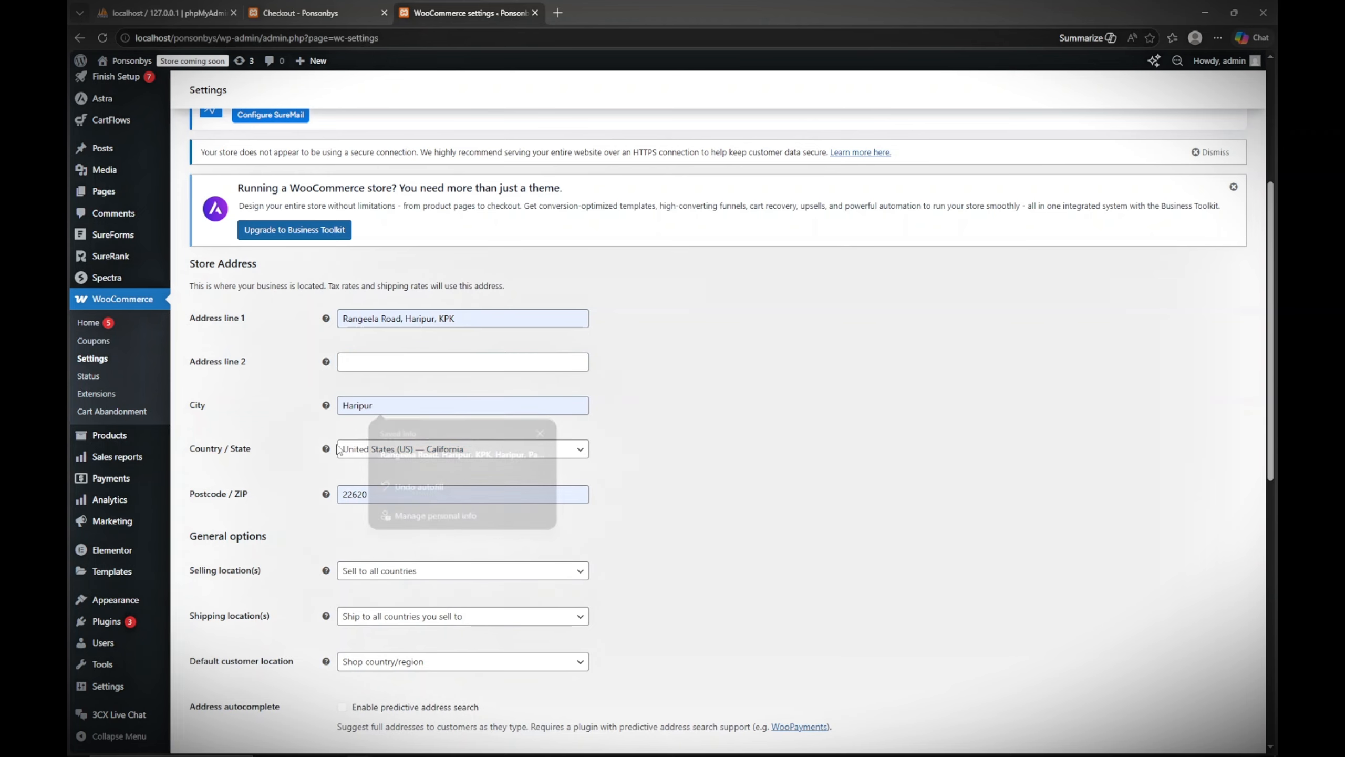
{"action": "left_click", "coordinate": [580, 452]}
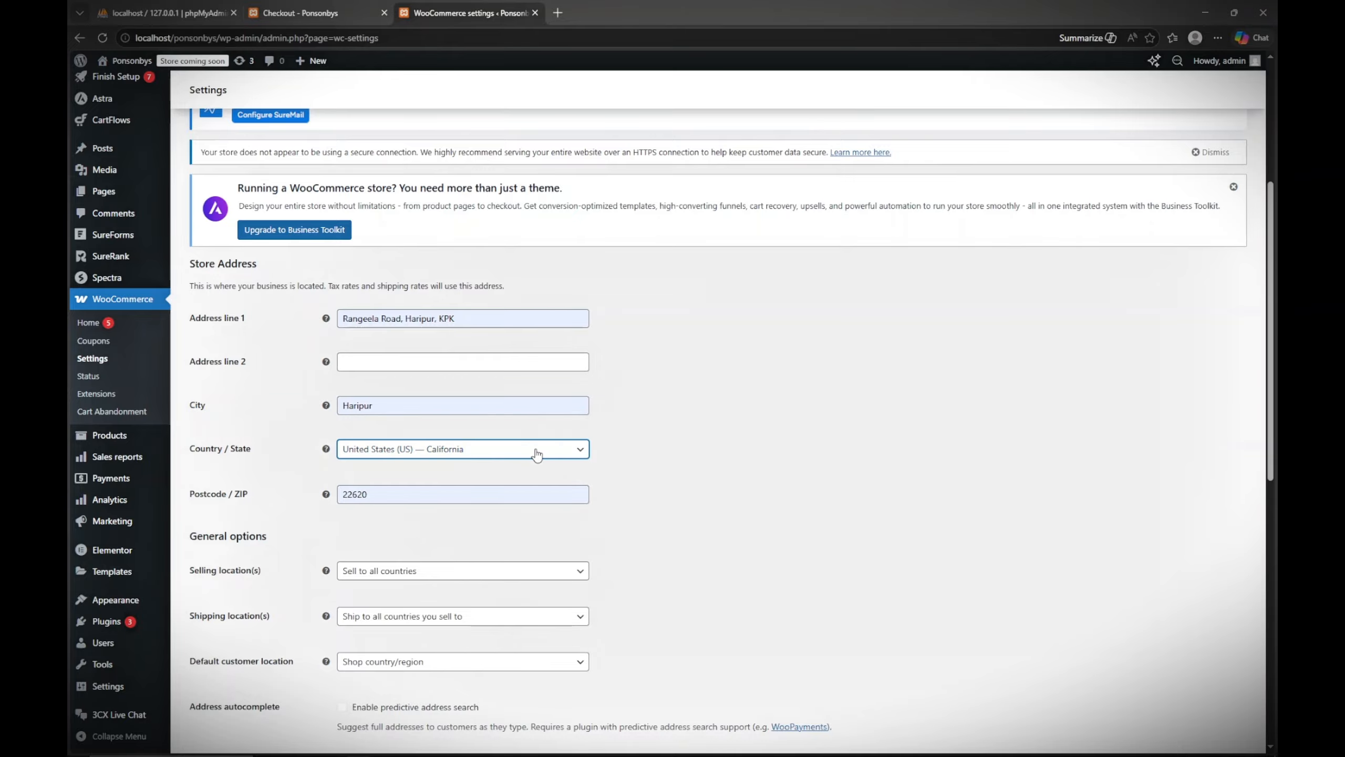
{"action": "left_click", "coordinate": [583, 454]}
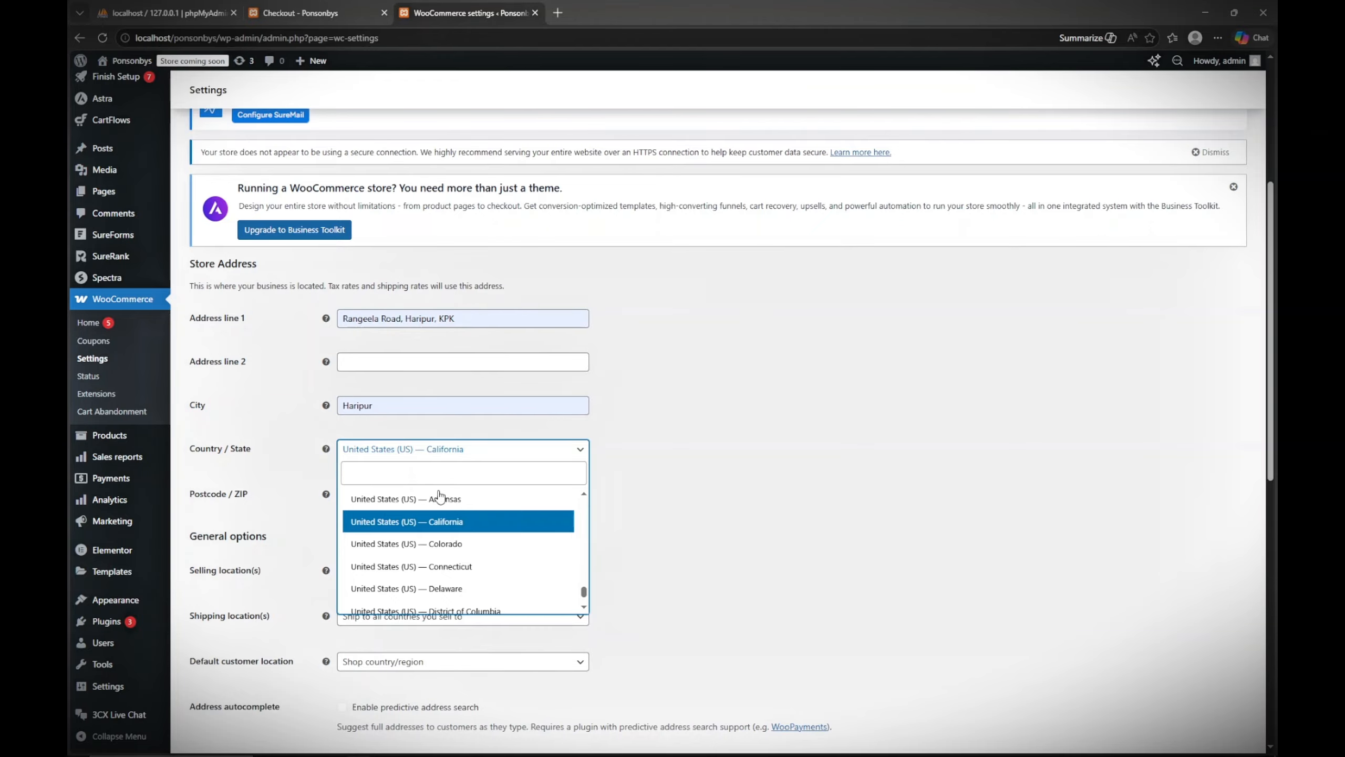
{"action": "key", "text": "Escape"}
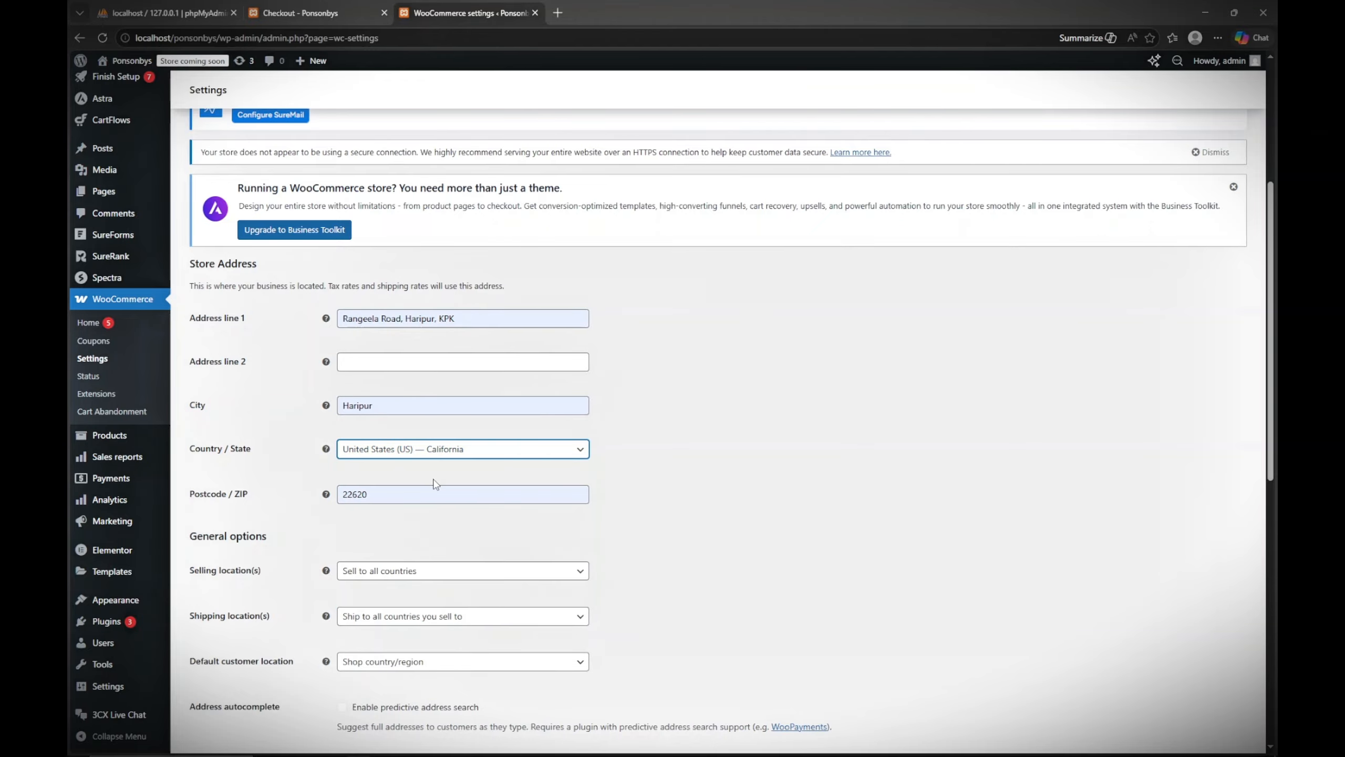
Set the store address's country and state to Pakistan — Khyber Pakhtunkhwa
{"action": "left_click", "coordinate": [583, 452]}
{"action": "left_click", "coordinate": [380, 467]}
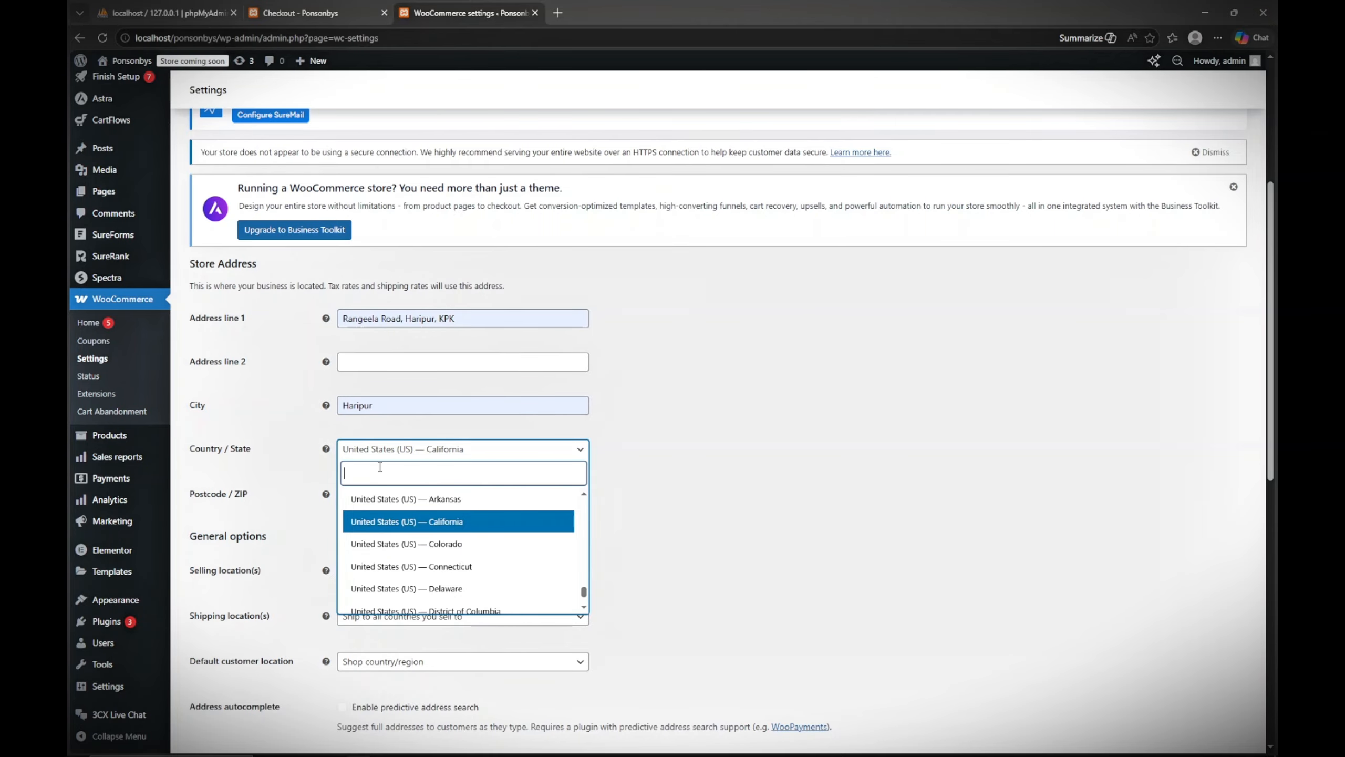
{"action": "type", "text": "Pa"}
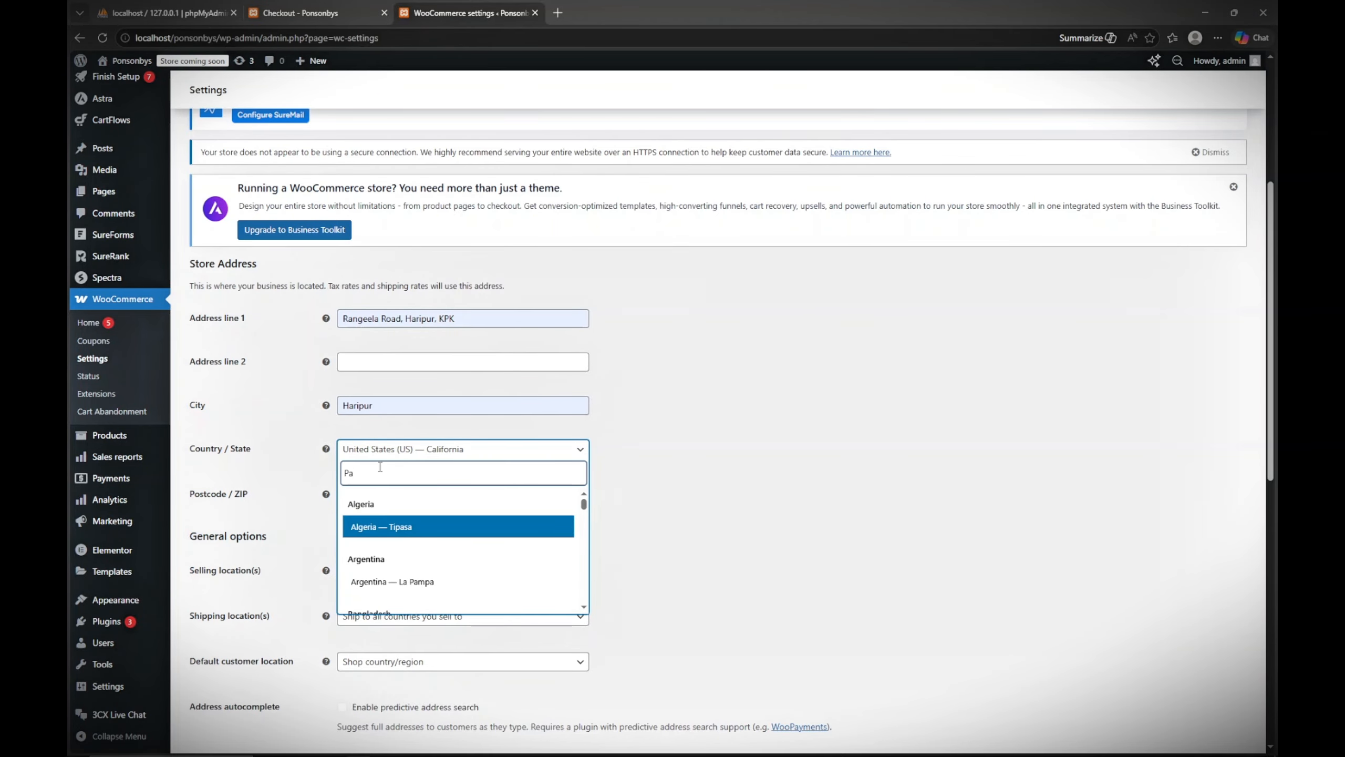
{"action": "type", "text": "ki"}
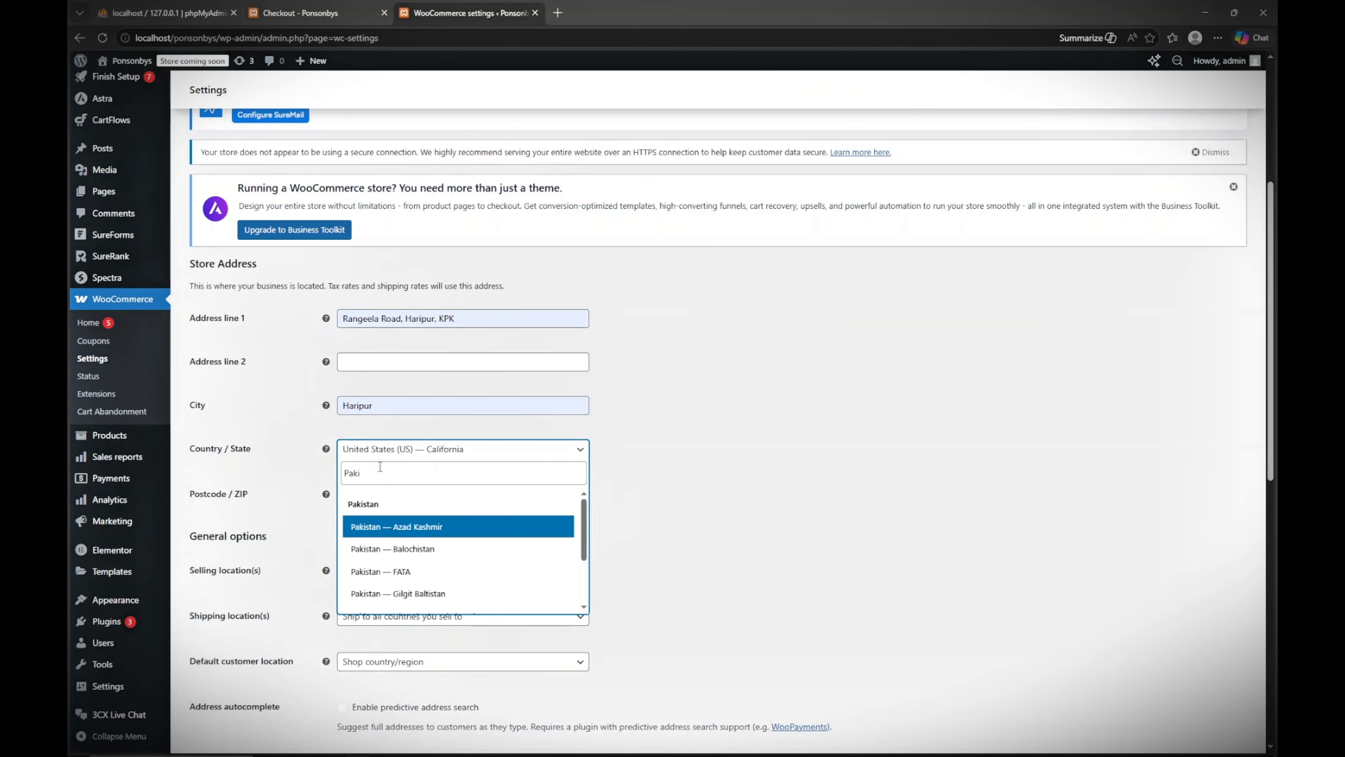
{"action": "key", "text": "Down"}
{"action": "key", "text": "Down"}
{"action": "key", "text": "Down"}
{"action": "key", "text": "Down"}
{"action": "key", "text": "Down"}
{"action": "key", "text": "Down"}
{"action": "key", "text": "Up"}
{"action": "key", "text": "Up"}
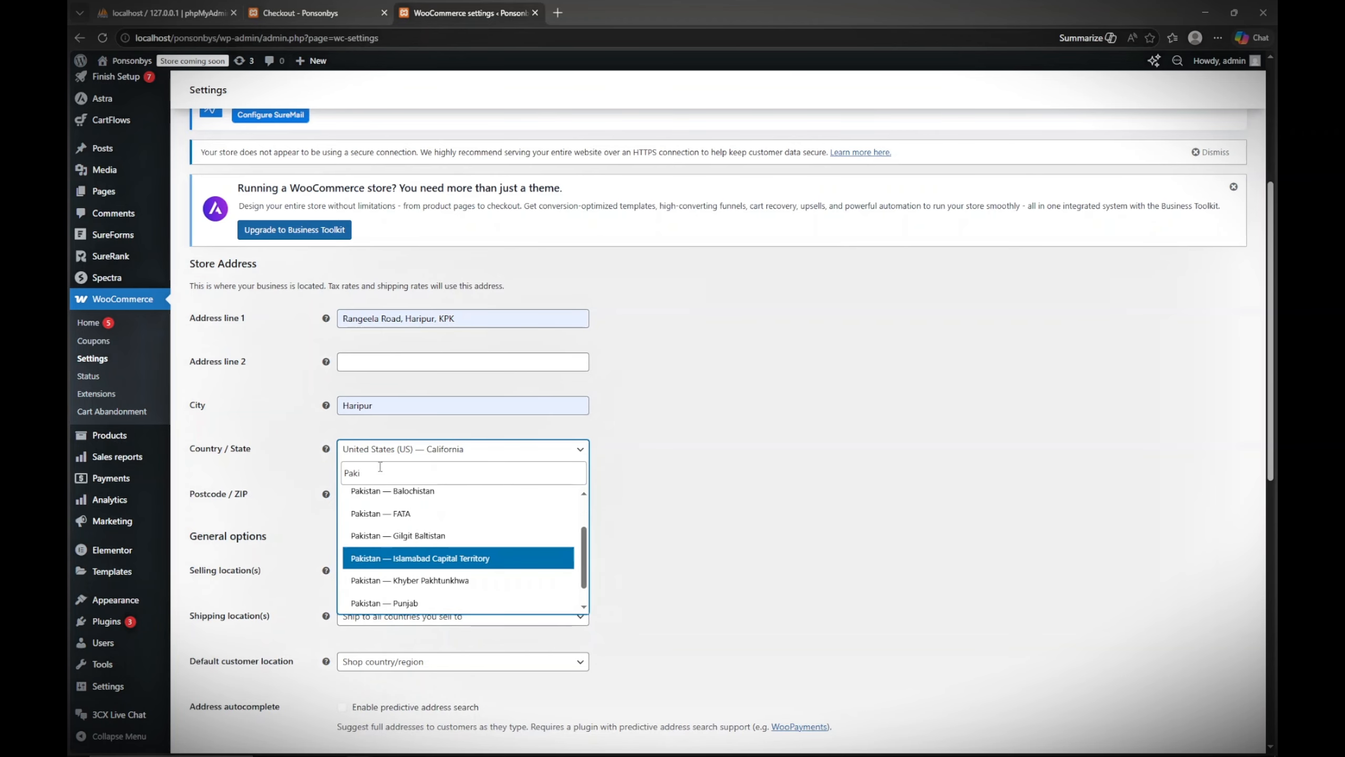
{"action": "key", "text": "Down"}
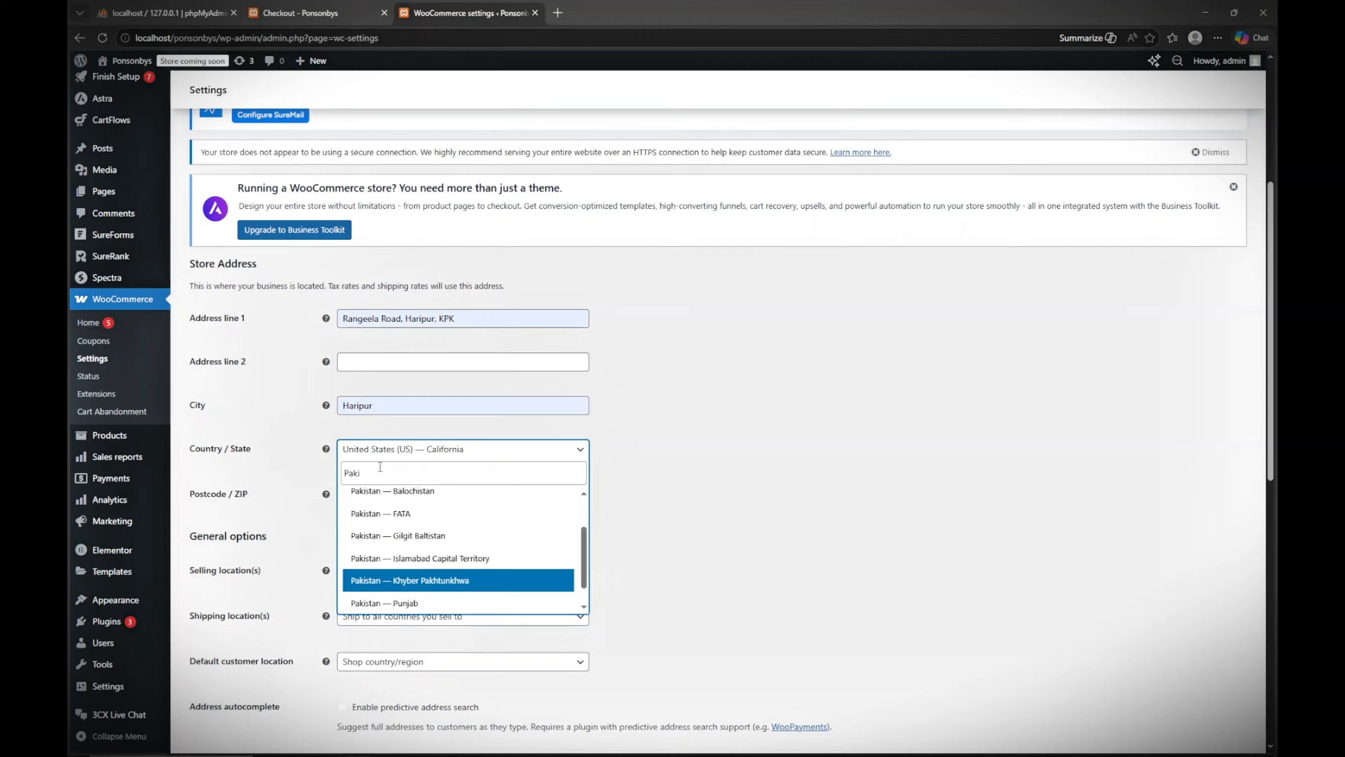
{"action": "key", "text": "Return"}
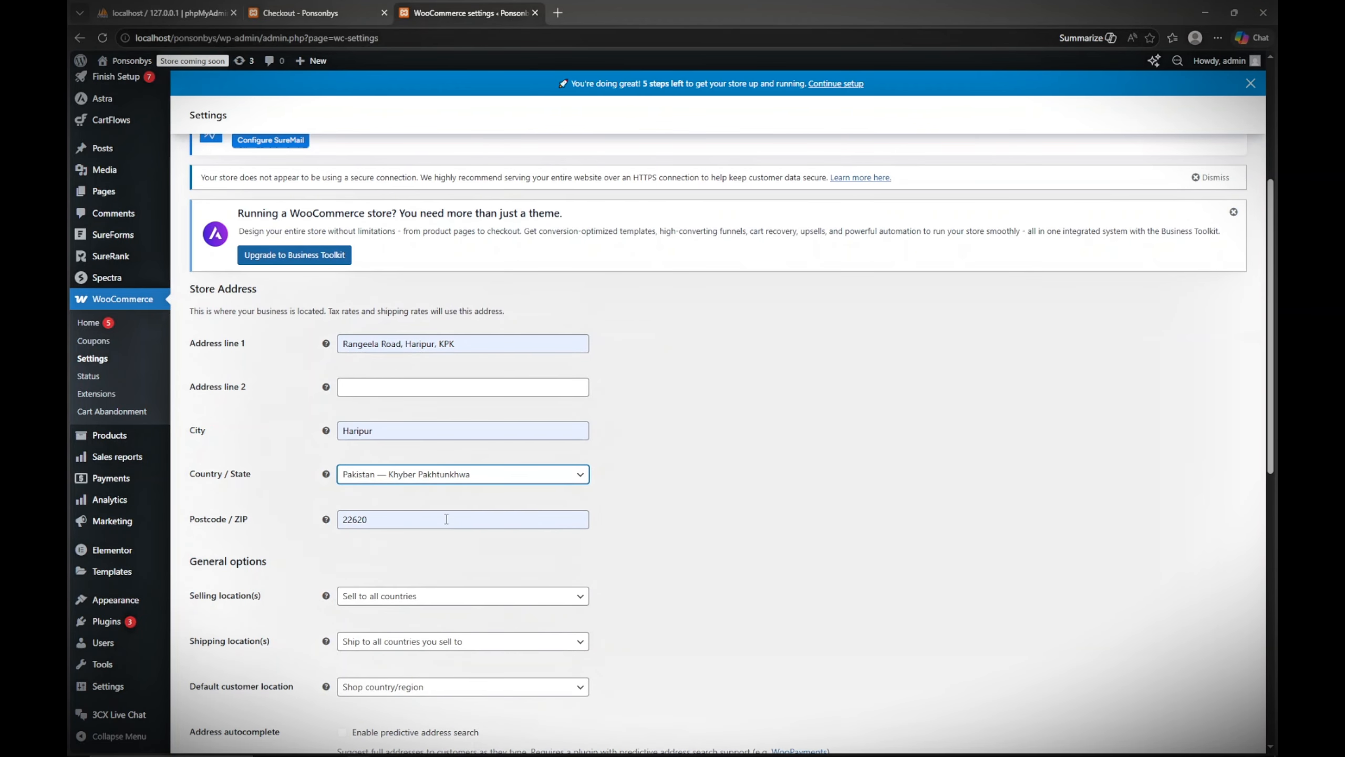
Review the available choices for the selling locations and shipping locations in the general options
{"action": "left_click_drag", "start_coordinate": [1276, 334], "coordinate": [1277, 415]}
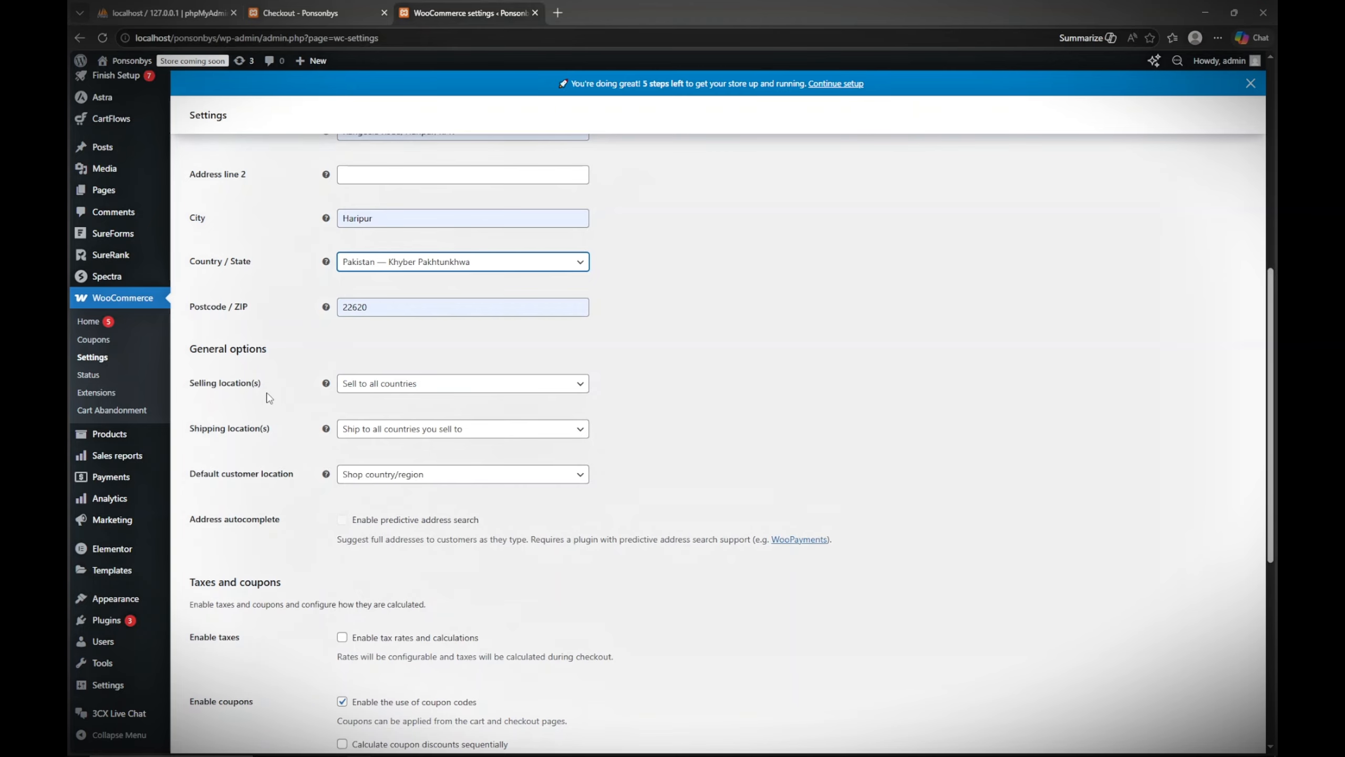
{"action": "left_click", "coordinate": [572, 391]}
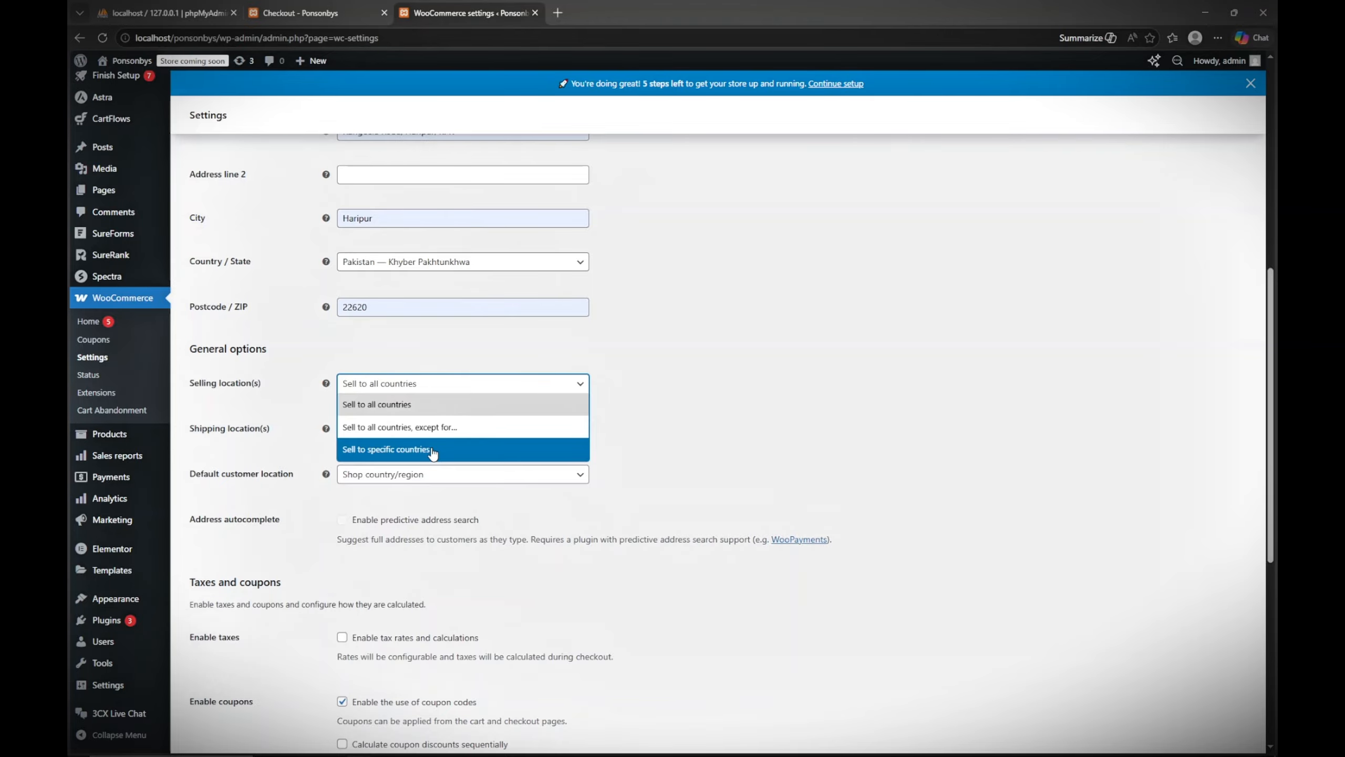
{"action": "left_click", "coordinate": [708, 477]}
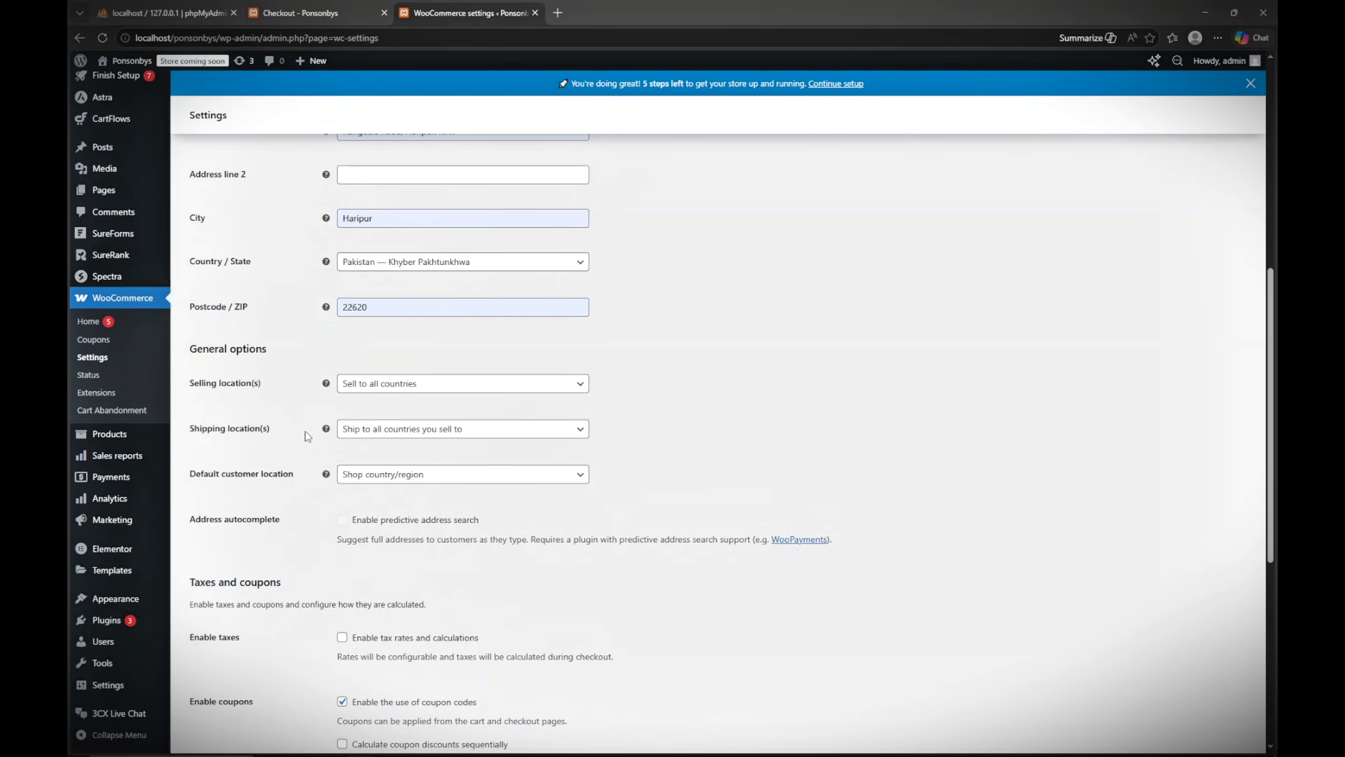
{"action": "left_click", "coordinate": [459, 429]}
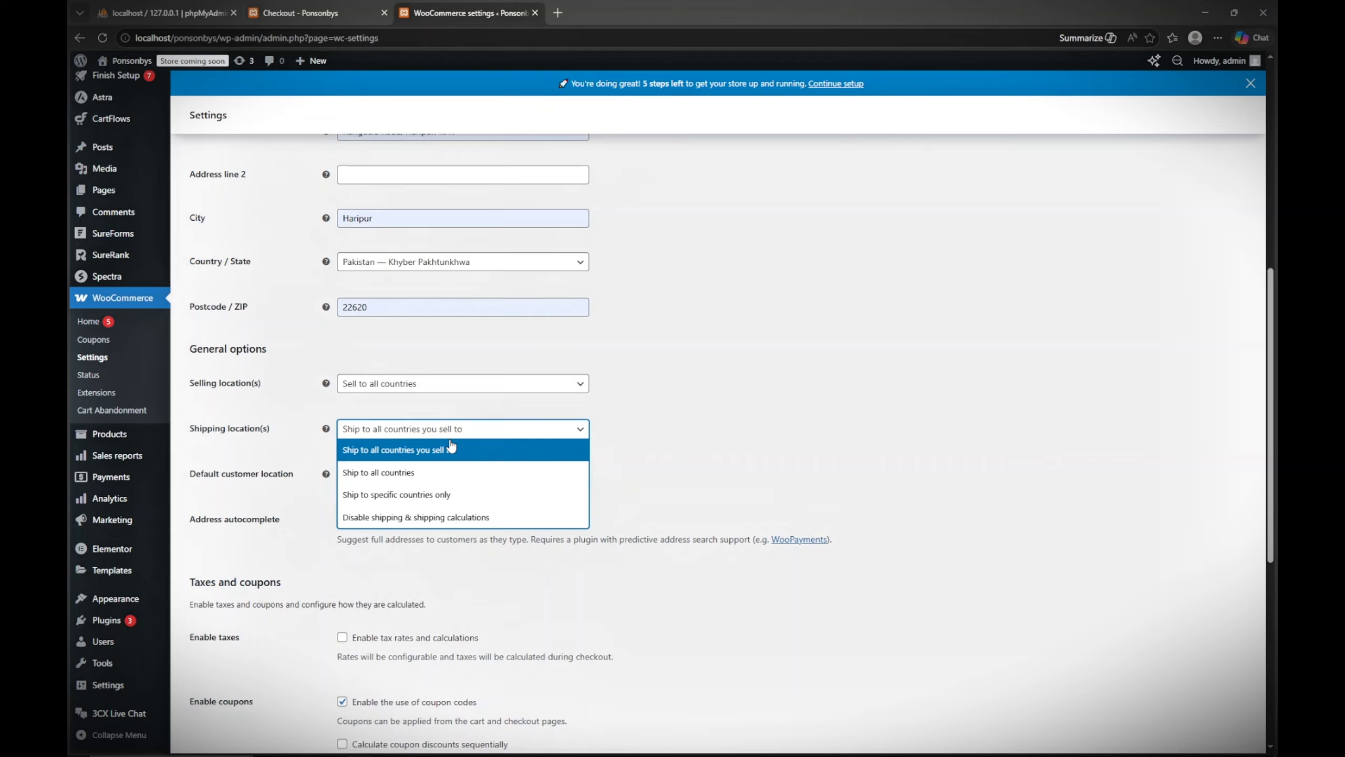
{"action": "left_click", "coordinate": [523, 432]}
Set the default customer location to No location by default
{"action": "scroll", "coordinate": [1278, 351], "scroll_direction": "down", "scroll_amount": 3}
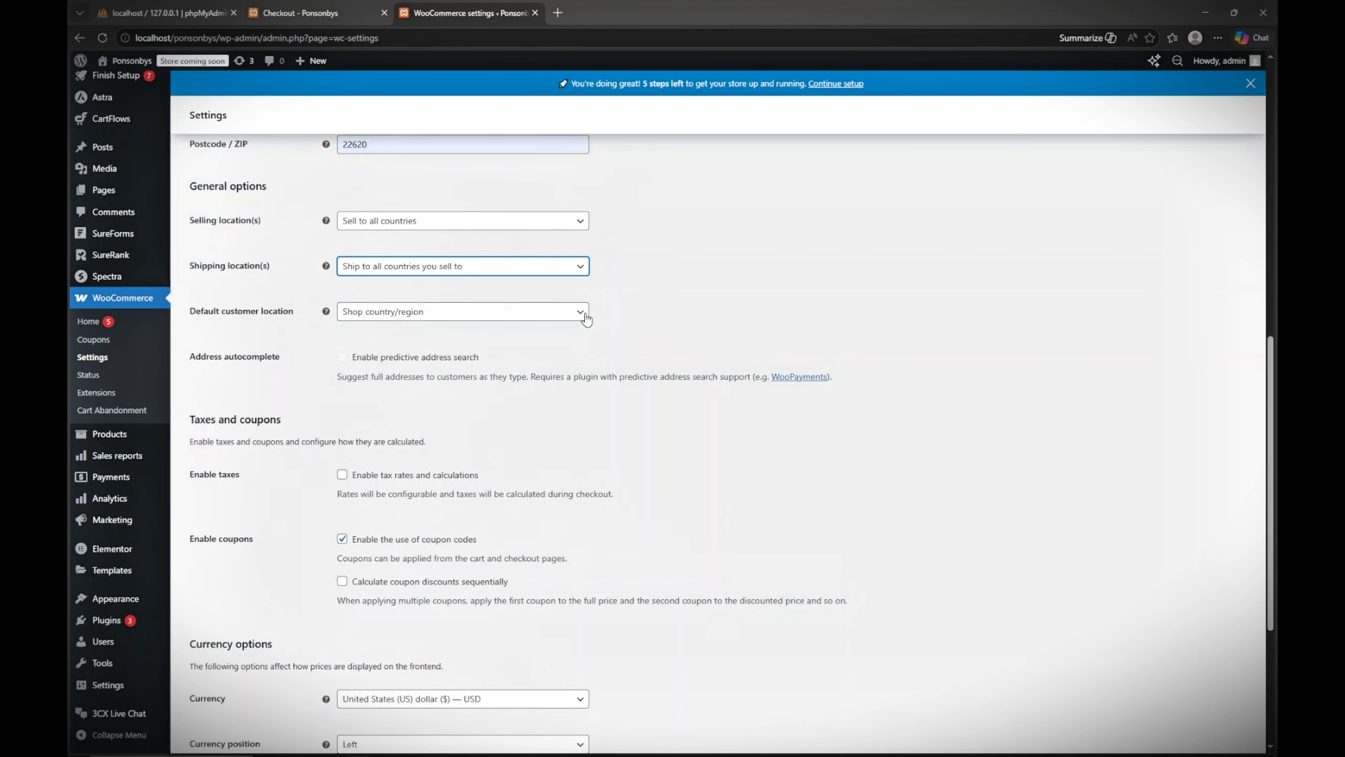
{"action": "left_click", "coordinate": [586, 318]}
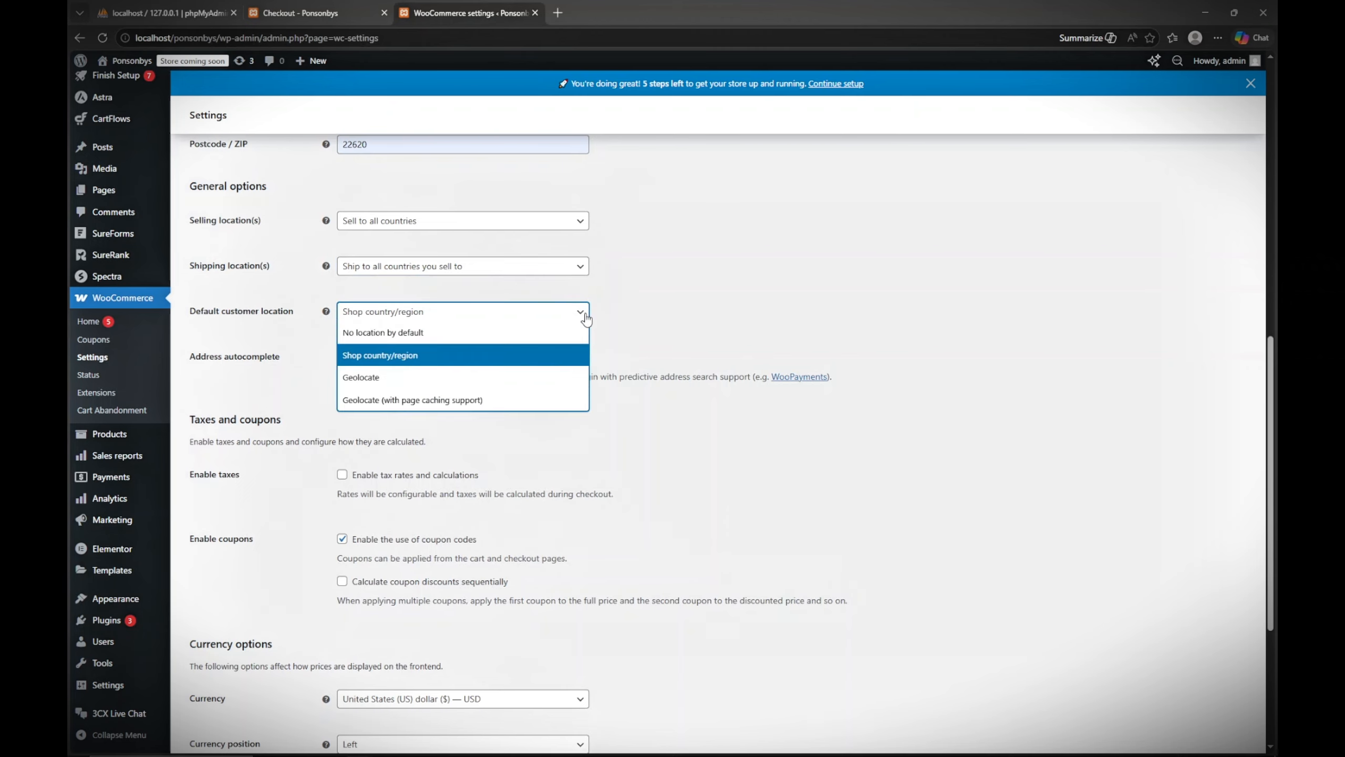
{"action": "left_click", "coordinate": [586, 318]}
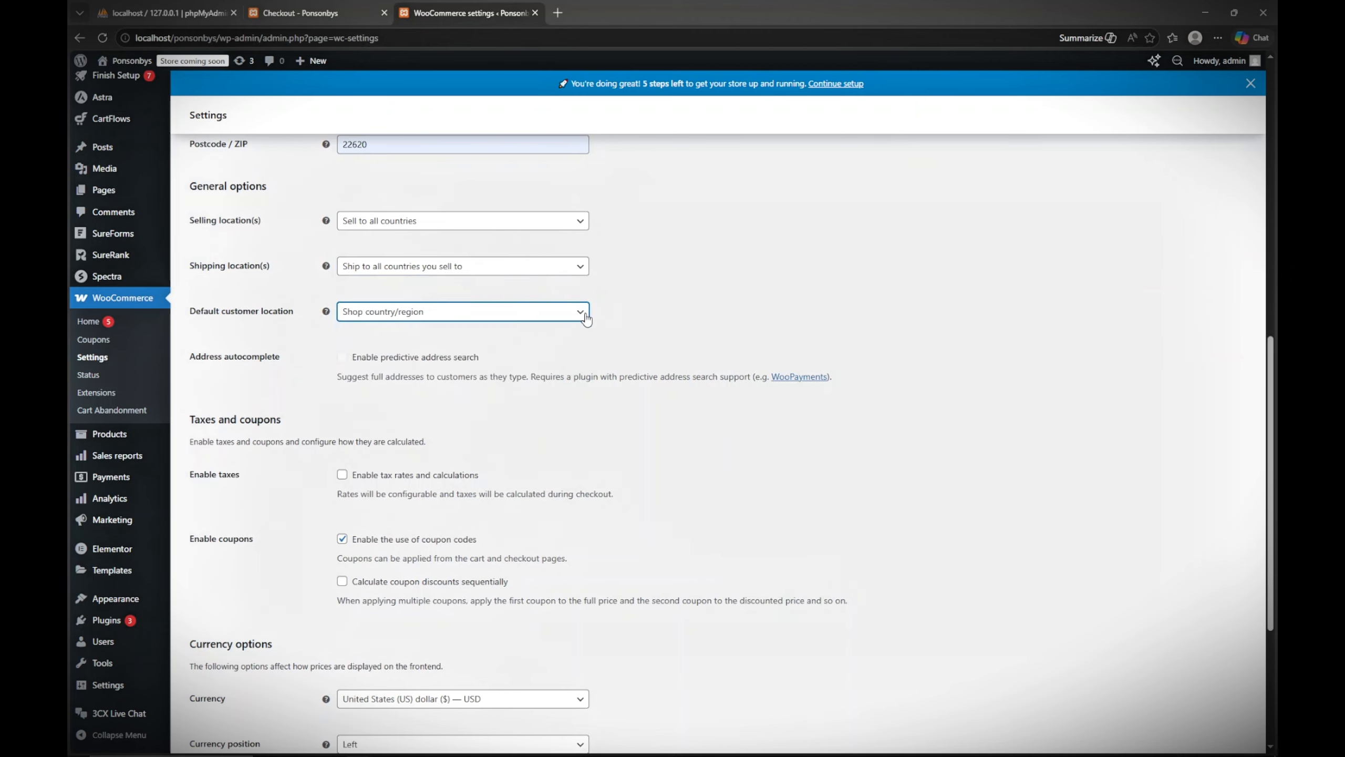
{"action": "left_click", "coordinate": [586, 318]}
{"action": "left_click", "coordinate": [510, 333]}
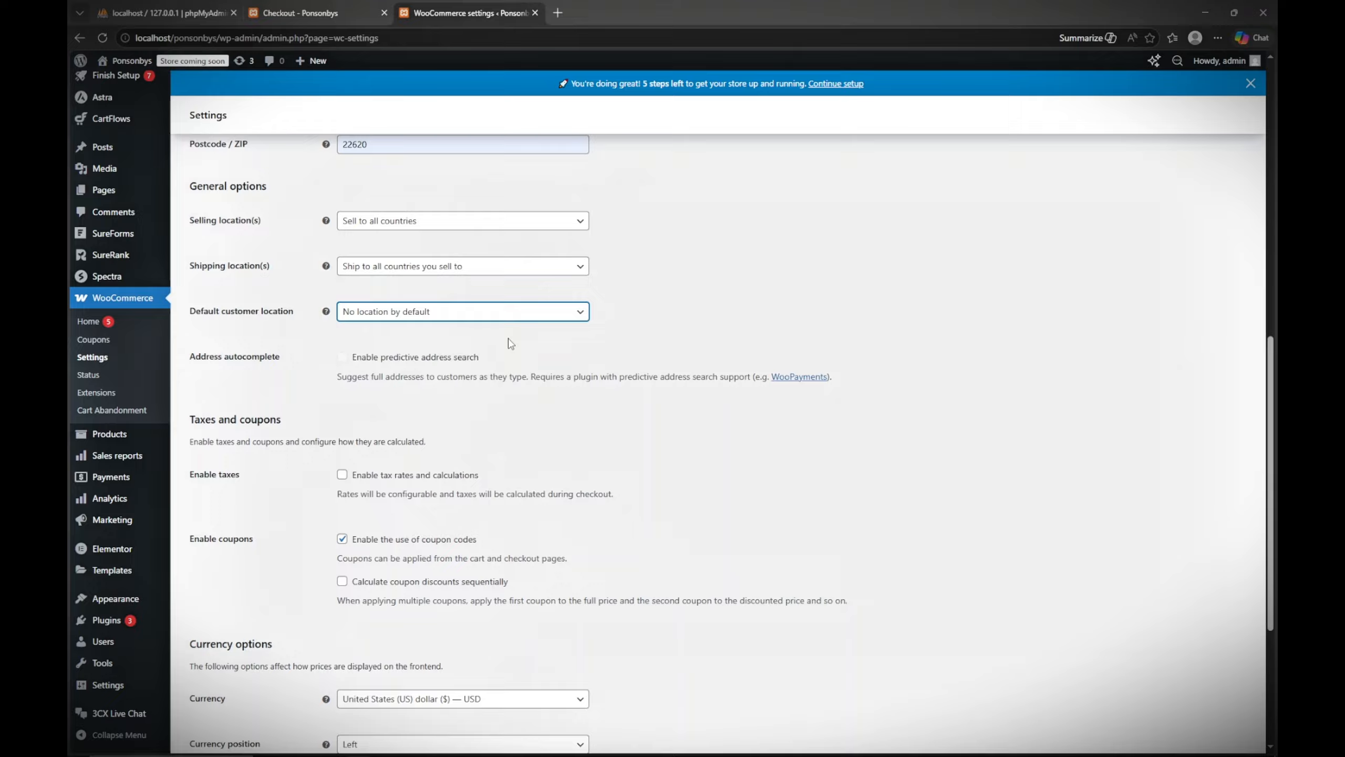
{"action": "left_click", "coordinate": [572, 315]}
{"action": "left_click", "coordinate": [572, 317]}
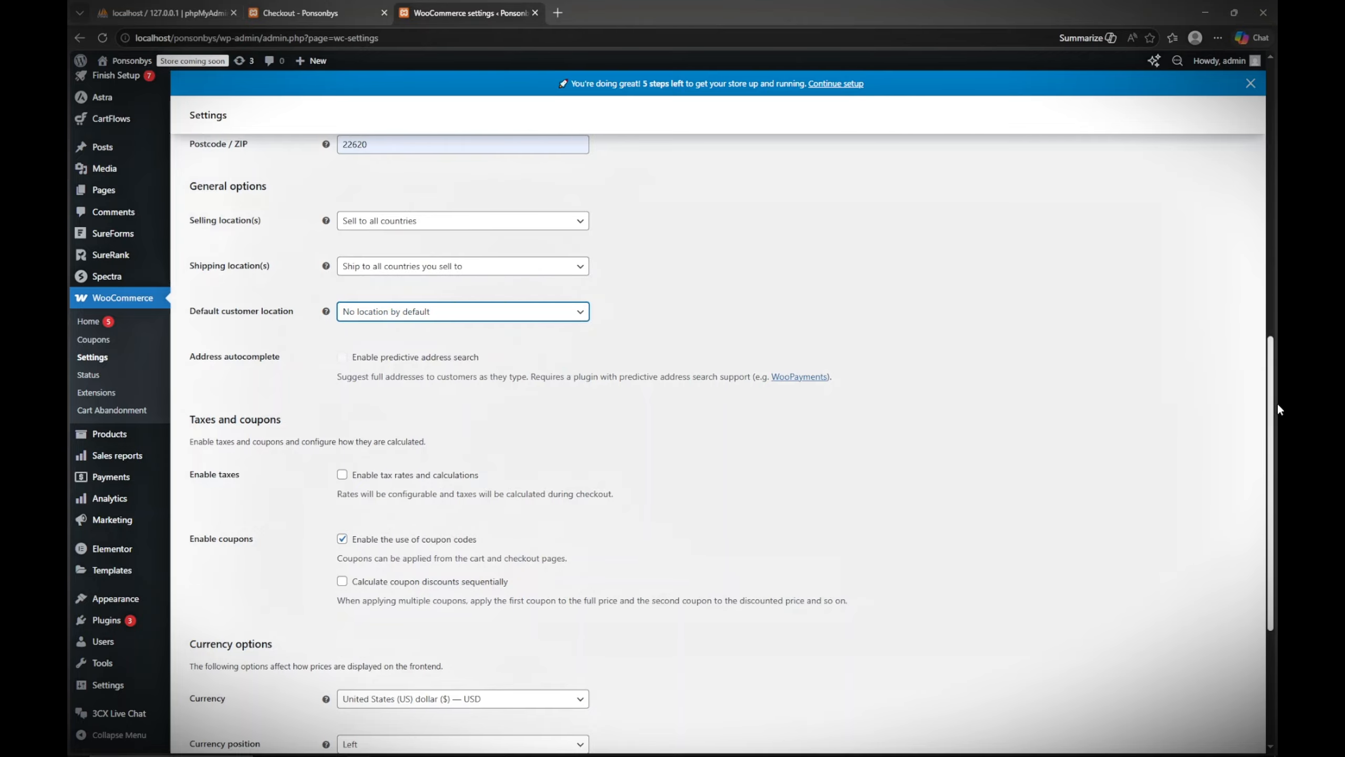
Set the store currency to Pakistani rupee (₨) — PKR and save the general settings
{"action": "left_click_drag", "start_coordinate": [1277, 407], "coordinate": [1277, 542]}
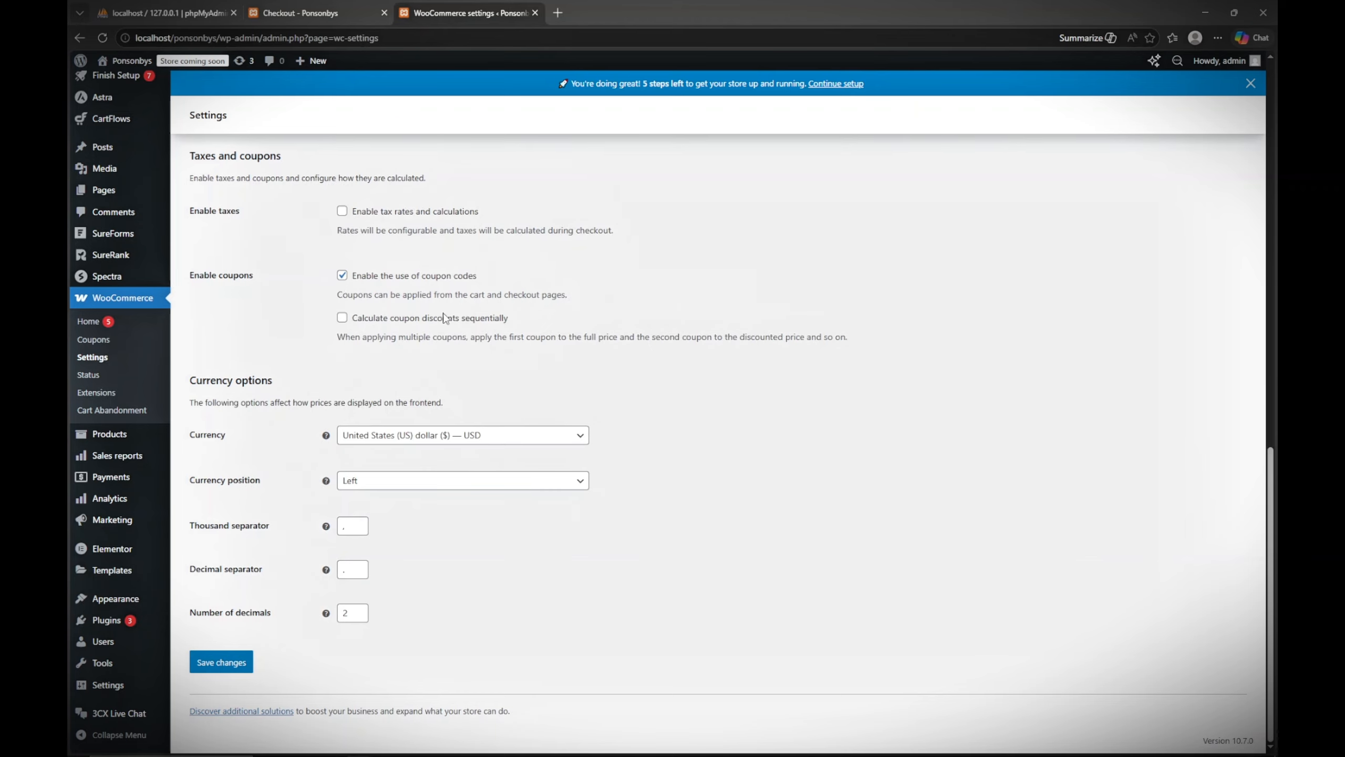
{"action": "left_click", "coordinate": [566, 435]}
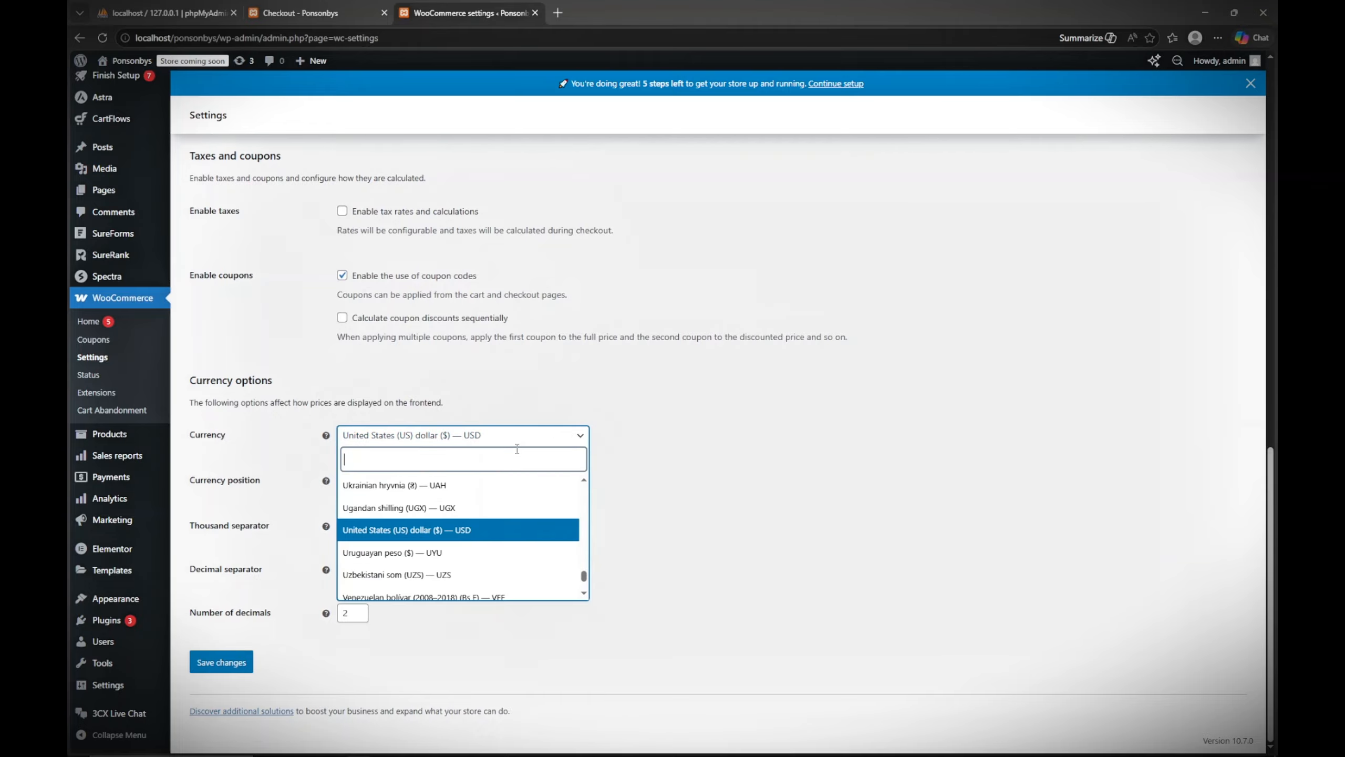
{"action": "type", "text": "P"}
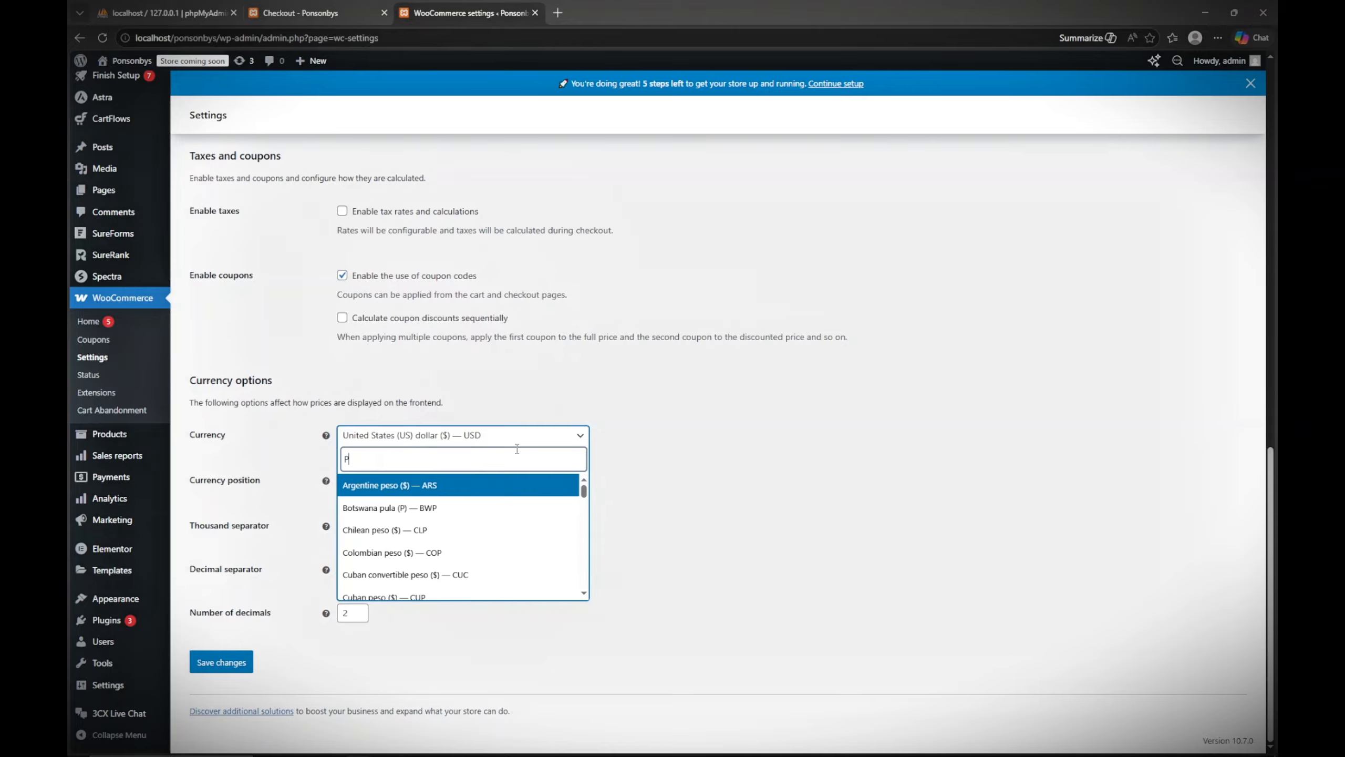
{"action": "type", "text": "a"}
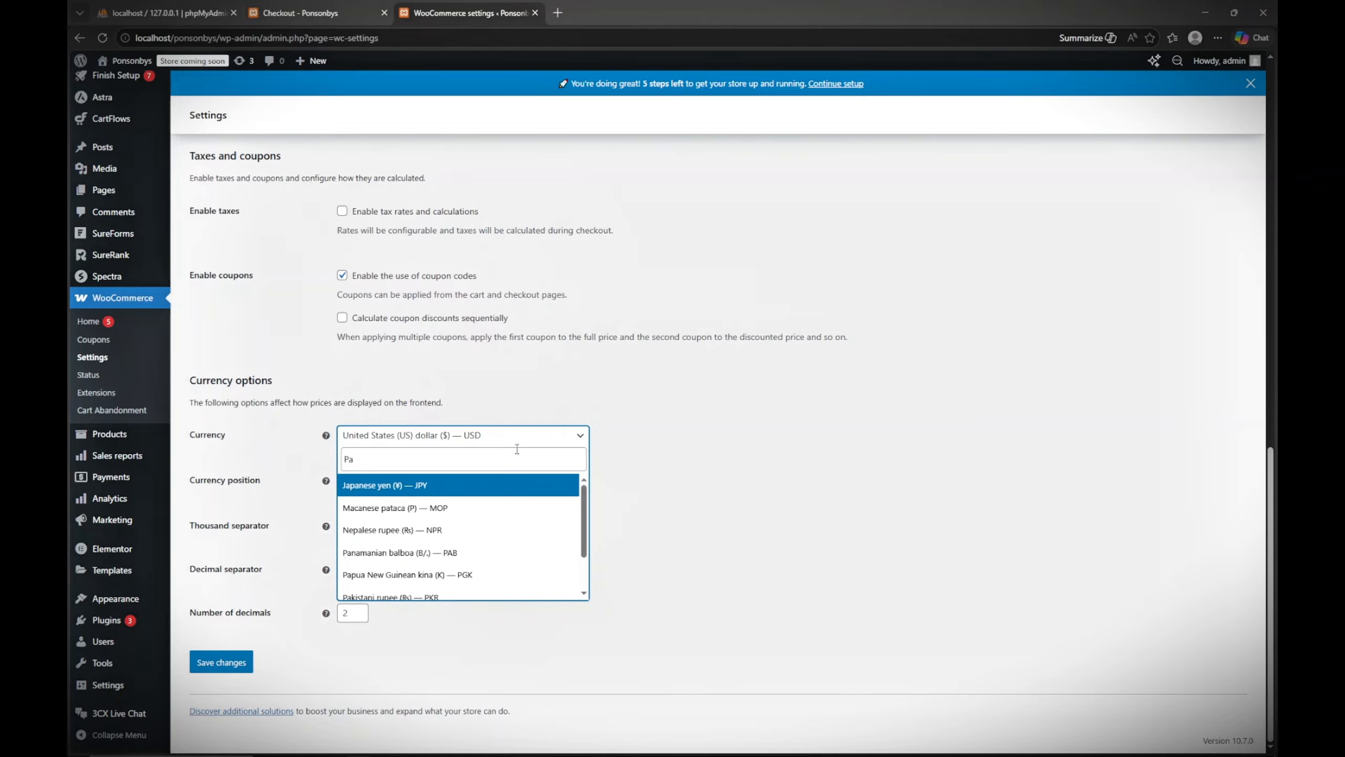
{"action": "type", "text": "k"}
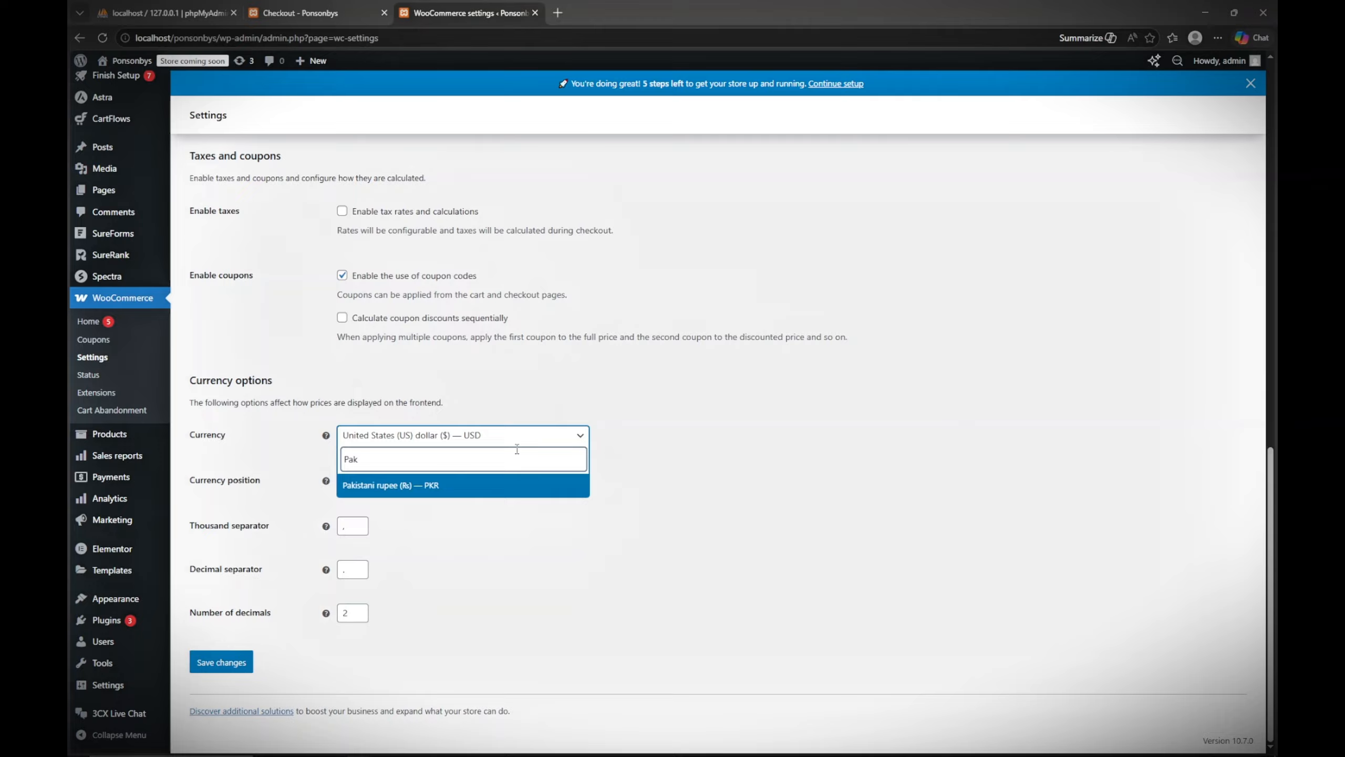
{"action": "key", "text": "Return"}
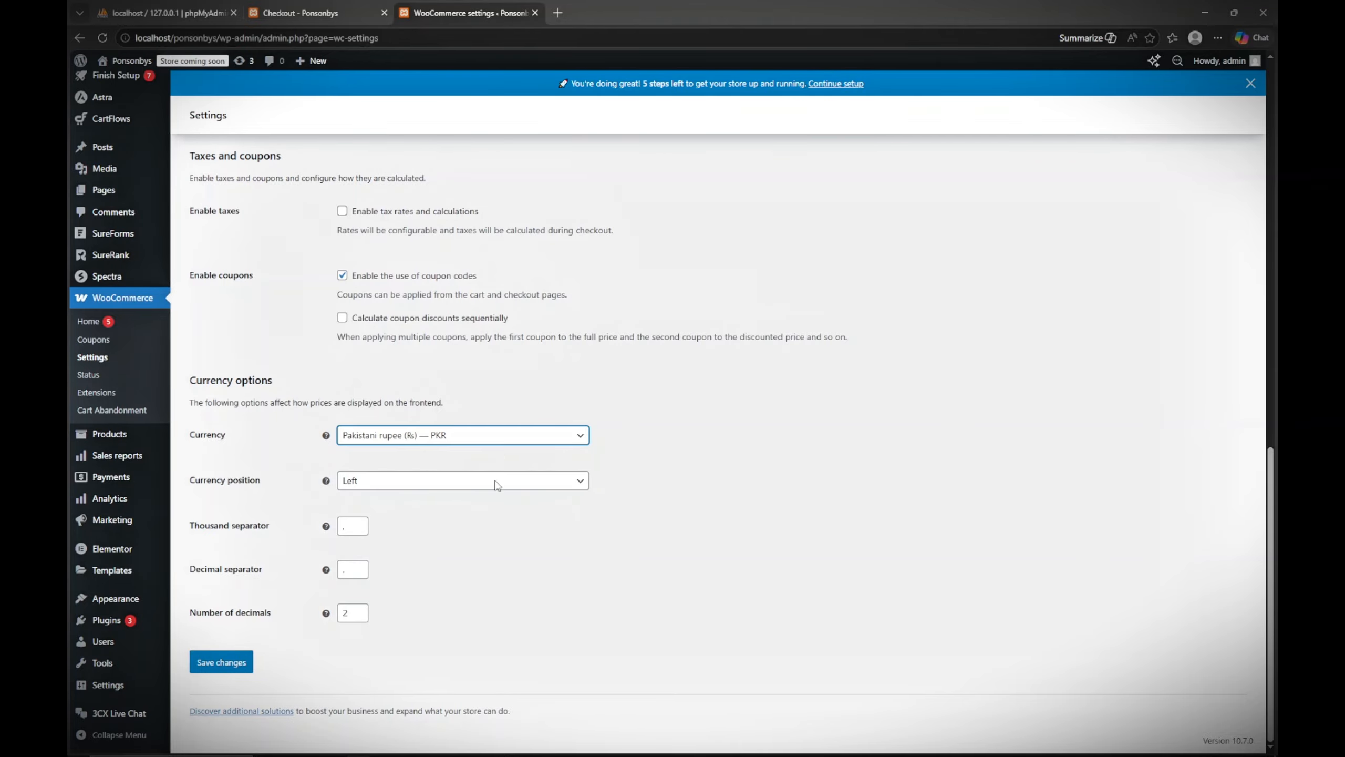
{"action": "left_click", "coordinate": [243, 663]}
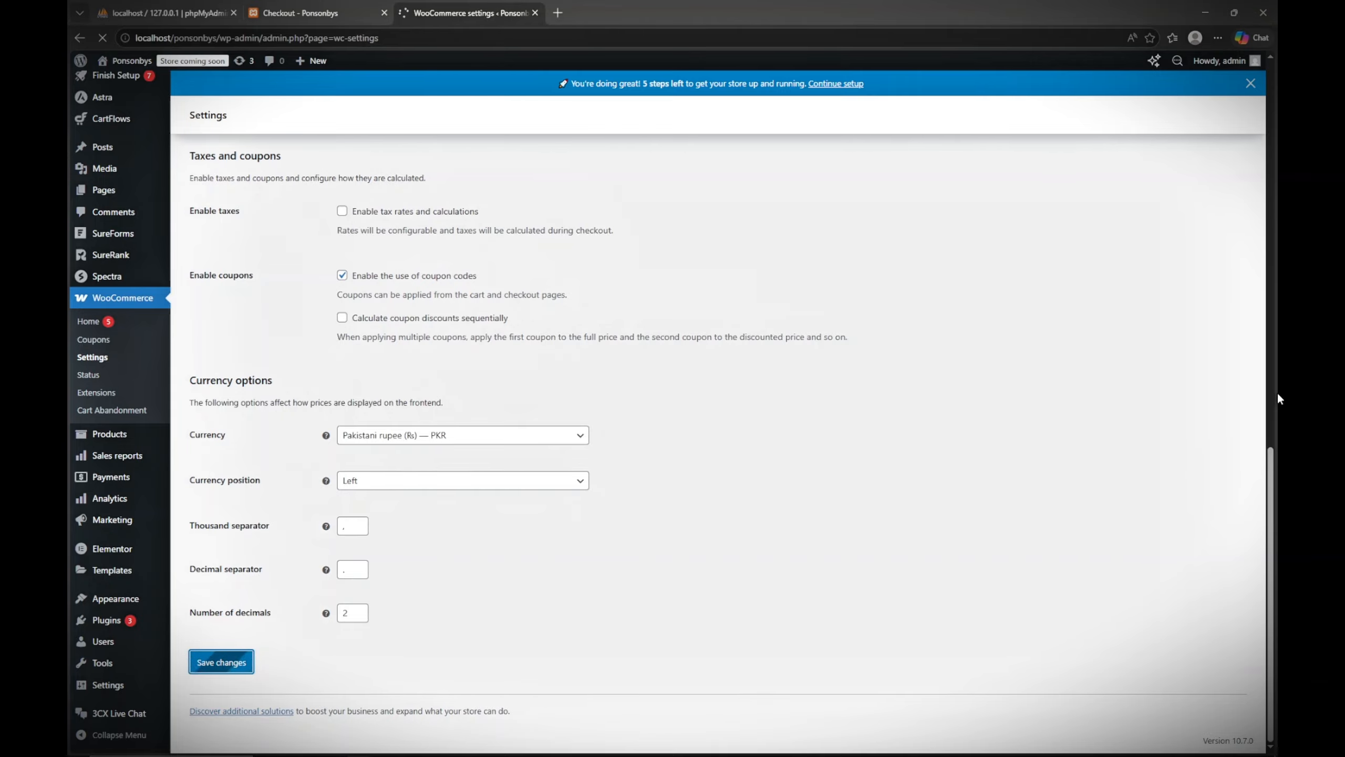
Open the WooCommerce payment settings with the list of payment providers
{"action": "left_click_drag", "start_coordinate": [1276, 491], "coordinate": [1277, 184]}
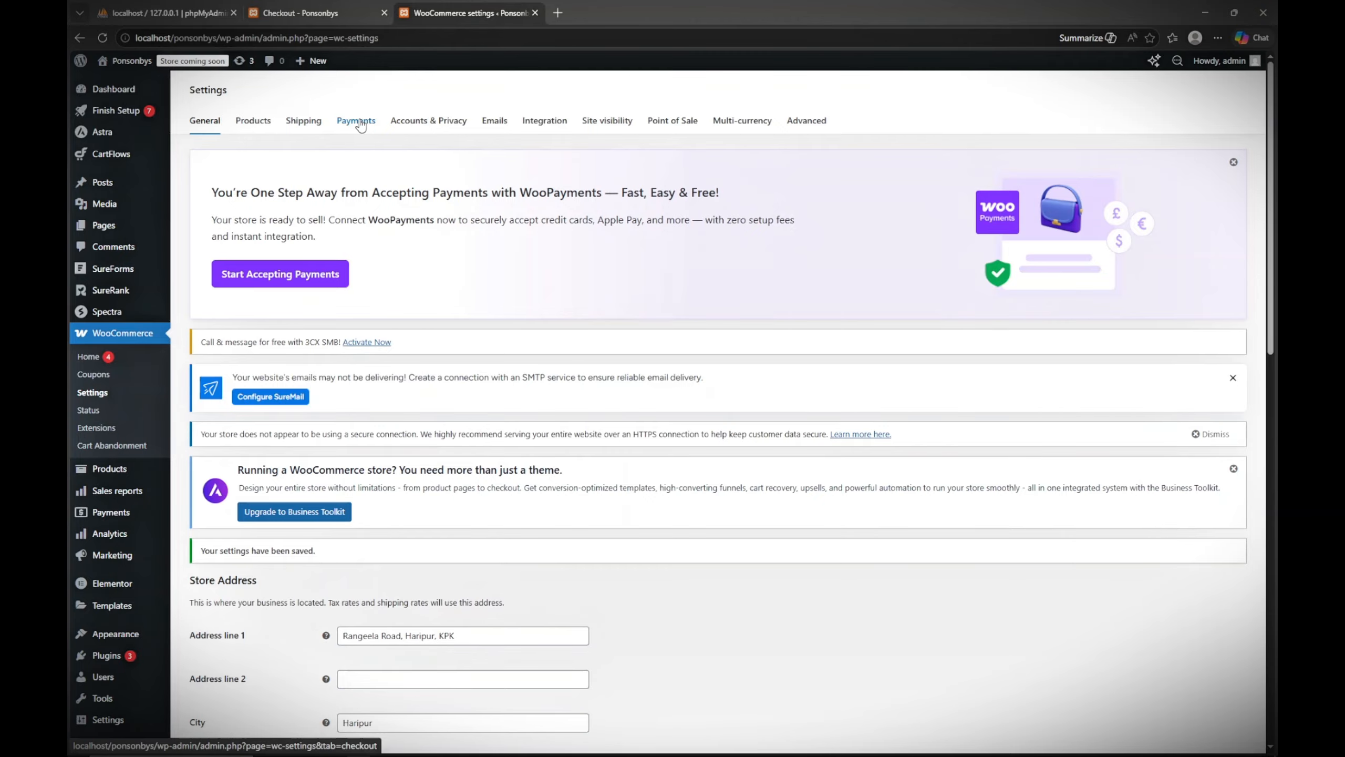
{"action": "left_click", "coordinate": [363, 129]}
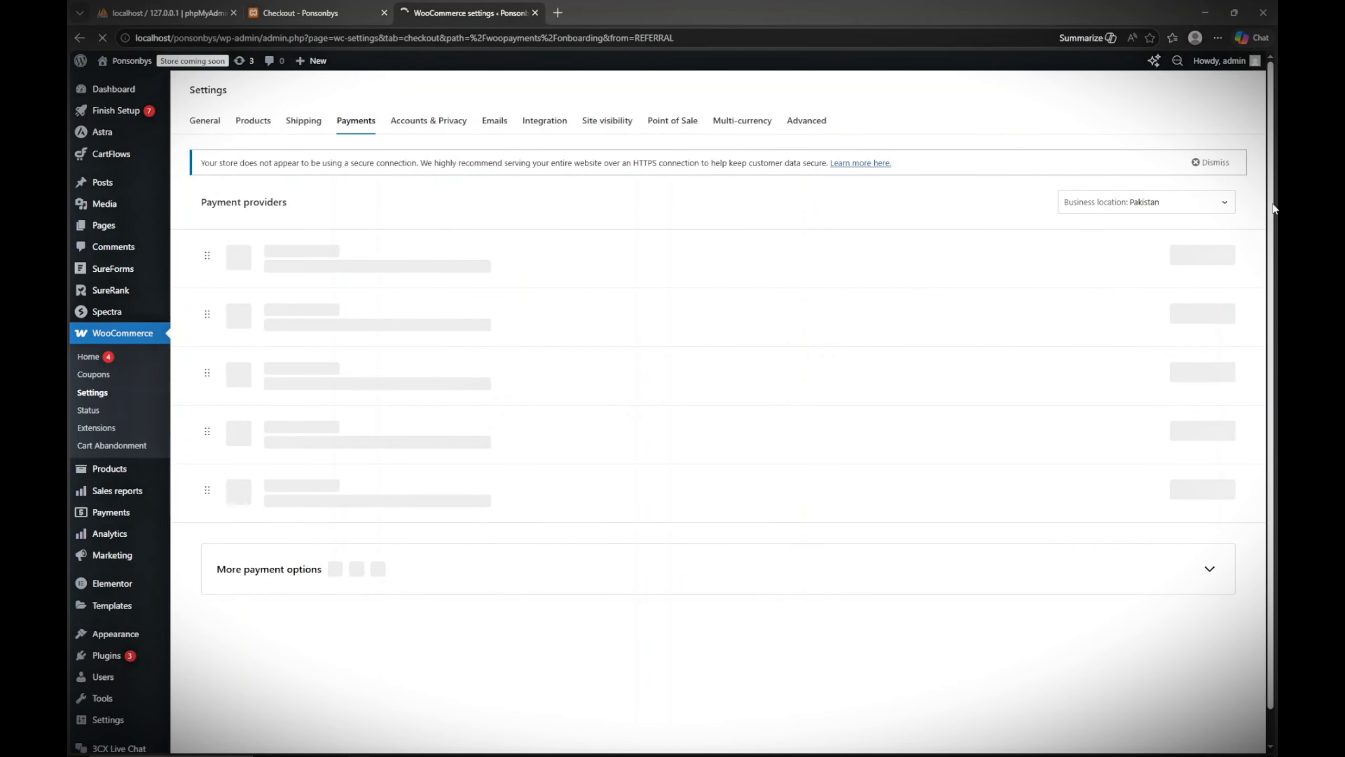
{"action": "scroll", "coordinate": [1275, 254], "scroll_direction": "down", "scroll_amount": 1}
{"action": "scroll", "coordinate": [686, 246], "scroll_direction": "up", "scroll_amount": 1}
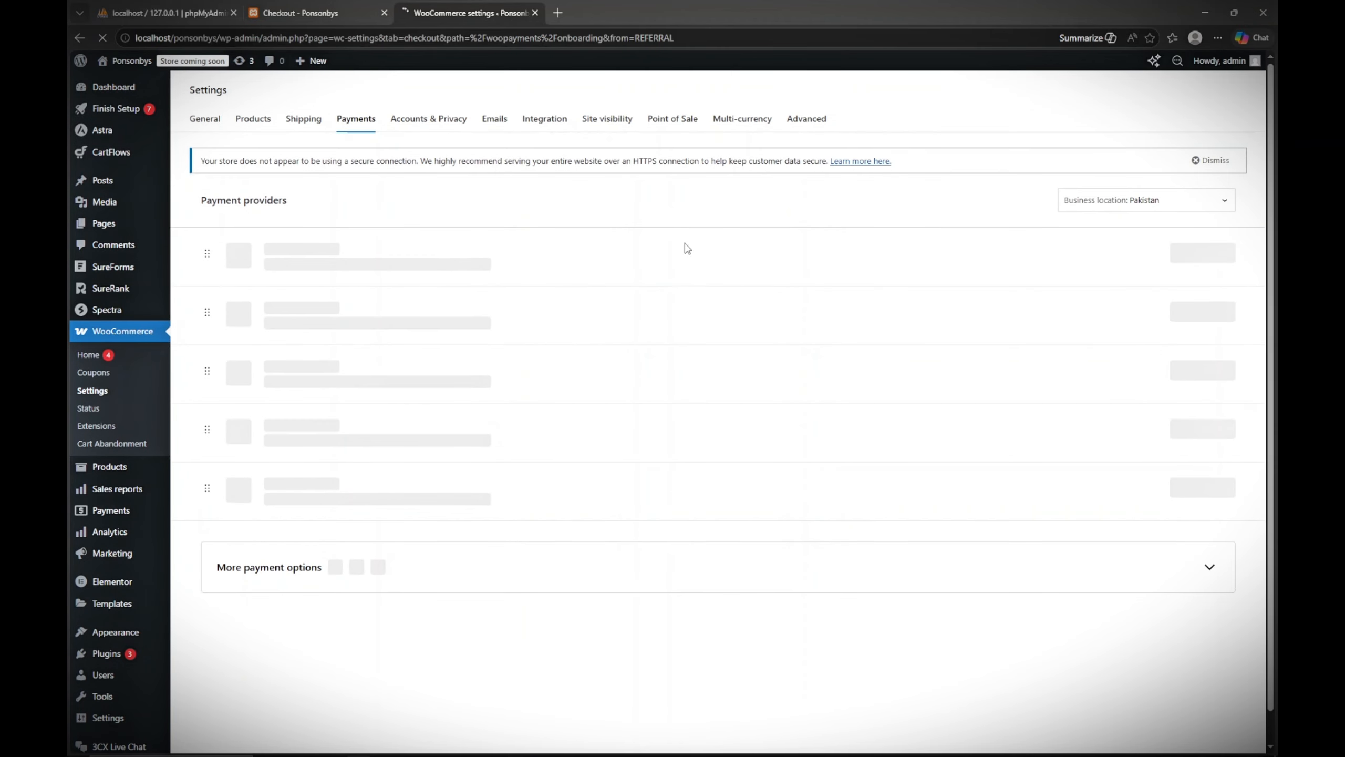